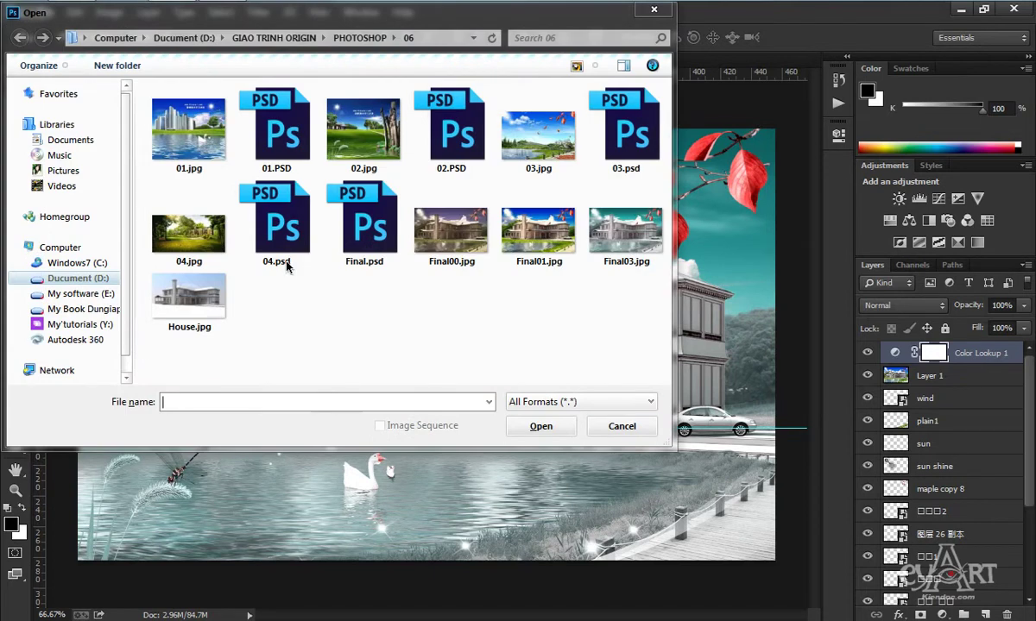
# Step: Open 04.psd and delete the layers holding the existing apartment buildings behind the park trees
pyautogui.click(263, 216)
pyautogui.click(540, 427)
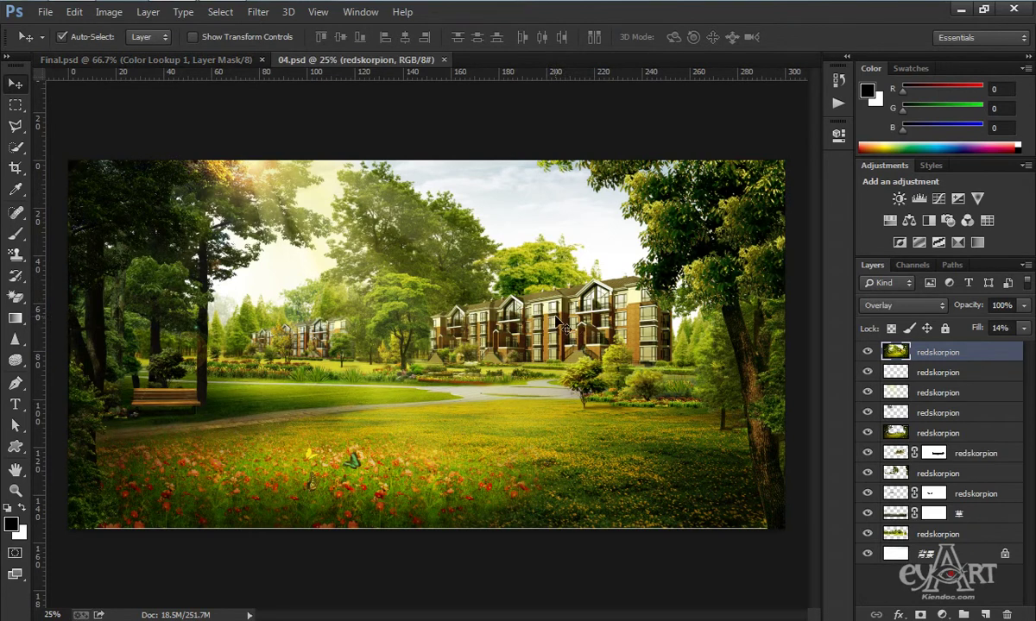
pyautogui.moveTo(559, 322)
pyautogui.mouseDown()
pyautogui.moveTo(553, 315)
pyautogui.moveTo(599, 295)
pyautogui.moveTo(575, 312)
pyautogui.mouseUp()
pyautogui.press('Delete')
pyautogui.moveTo(318, 315); pyautogui.dragTo(322, 332)
pyautogui.press('Delete')
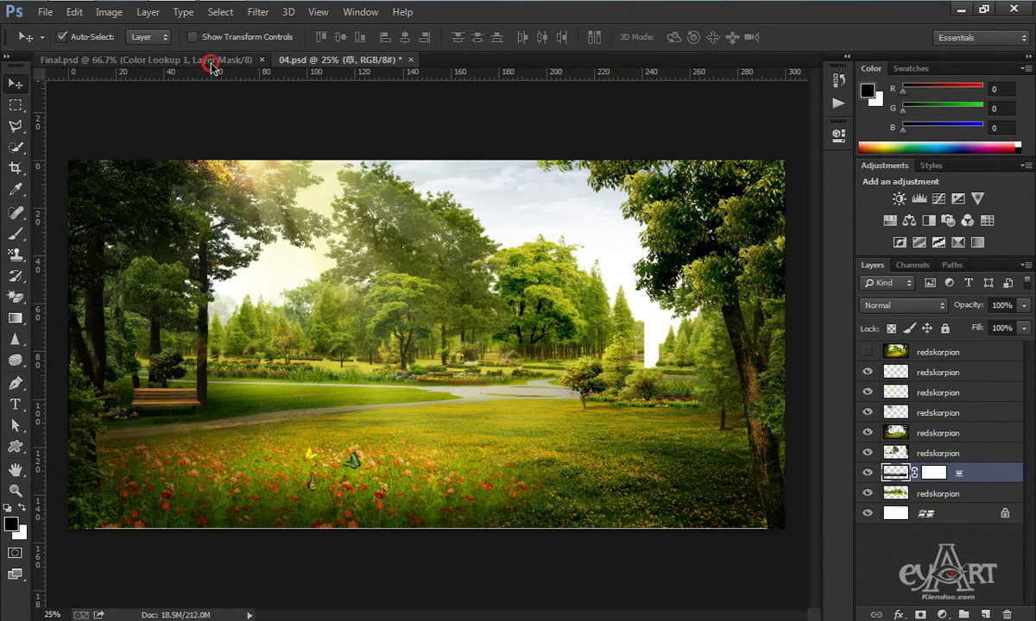
# Step: Switch to the Final.psd document and hide Layer 1 and the sun and sun shine layers
pyautogui.click(208, 61)
pyautogui.click(404, 339)
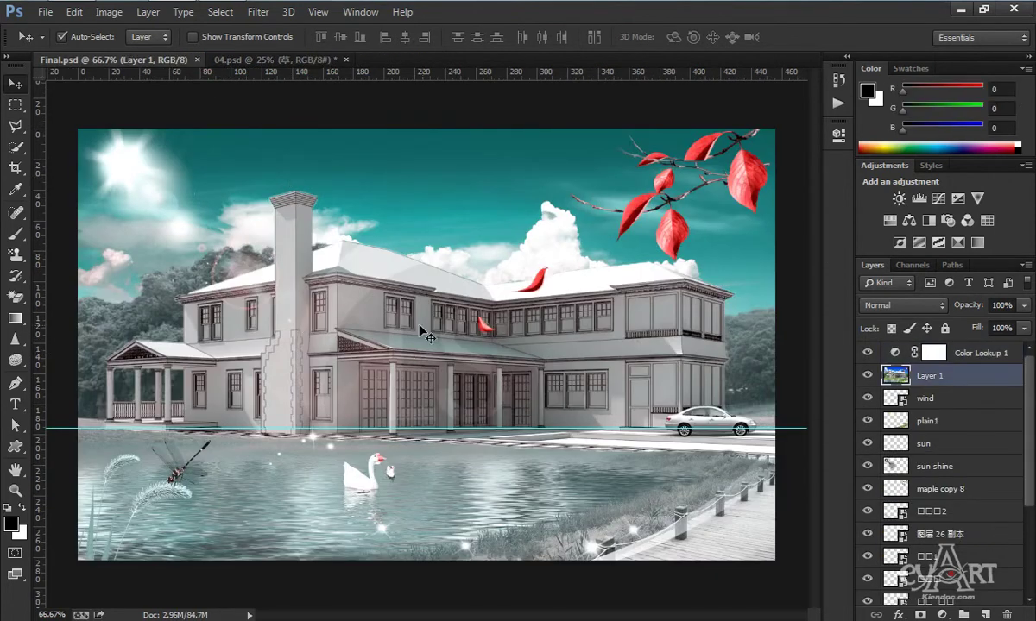
pyautogui.click(866, 375)
pyautogui.click(456, 293)
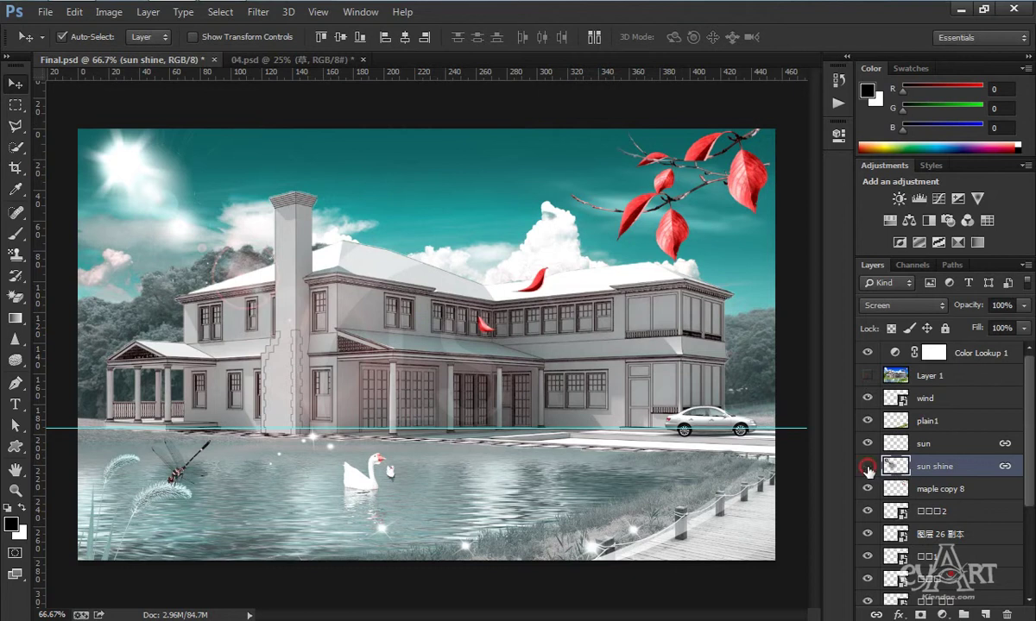
pyautogui.click(866, 466)
pyautogui.click(867, 466)
pyautogui.click(867, 466)
pyautogui.click(867, 443)
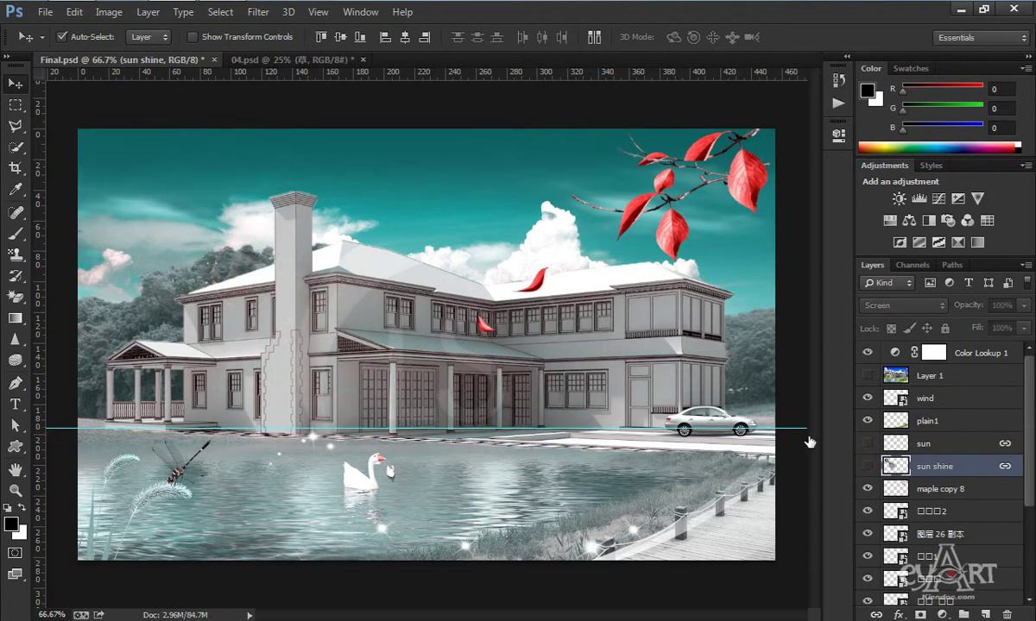
# Step: Copy the house layer from Final.psd into the 04.psd park scene
pyautogui.click(671, 371)
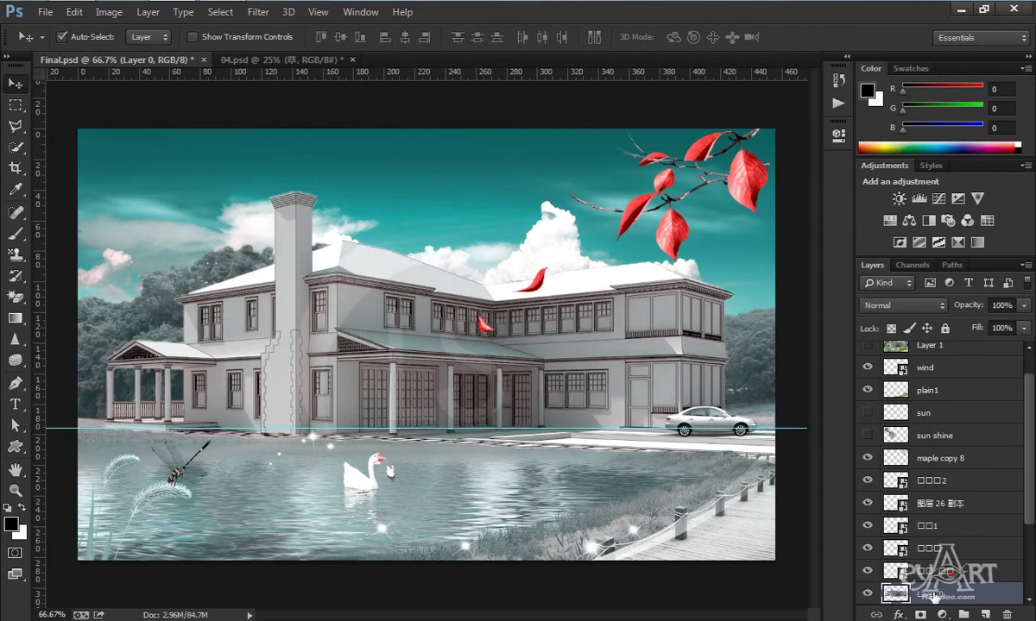
pyautogui.click(618, 314)
pyautogui.moveTo(621, 323); pyautogui.dragTo(537, 336)
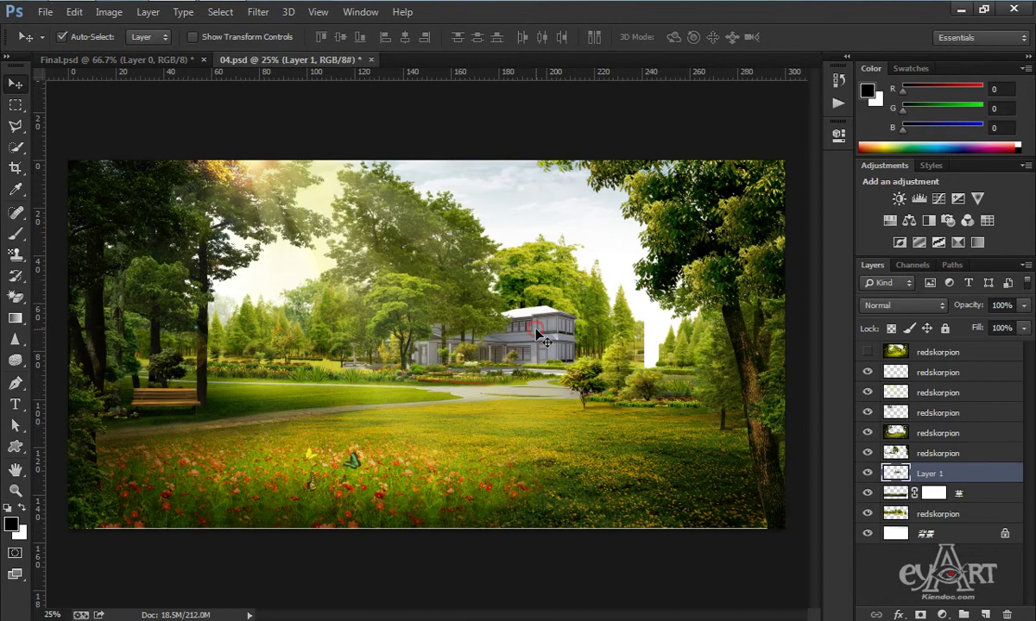
# Step: Enlarge the house layer proportionally and position it behind the trees across the middle of the park
pyautogui.hotkey('ctrl', 't')
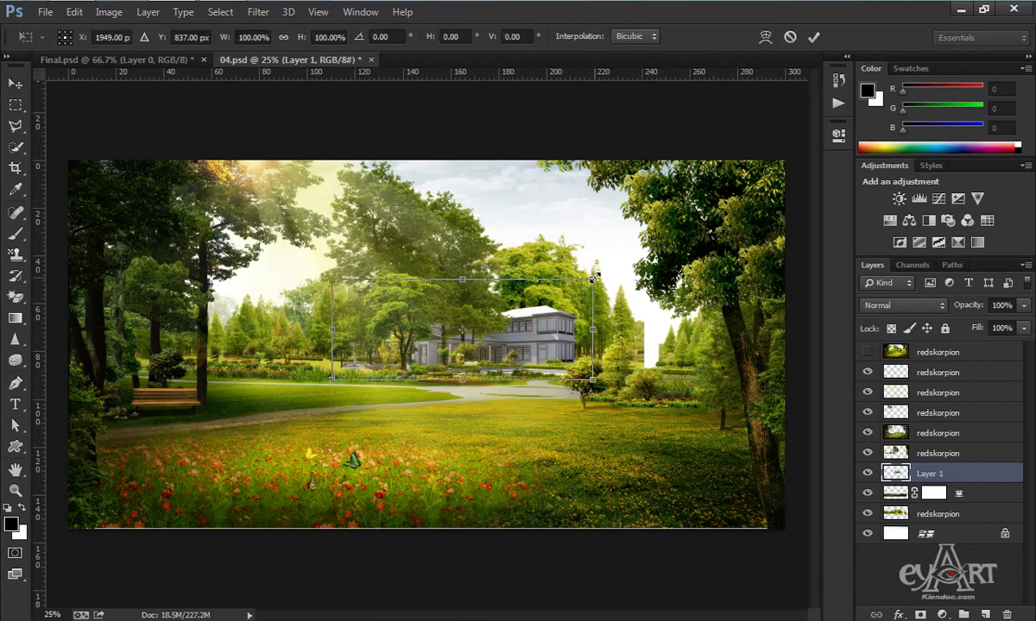
pyautogui.moveTo(594, 280); pyautogui.dragTo(696, 215)
pyautogui.moveTo(535, 335); pyautogui.dragTo(535, 306)
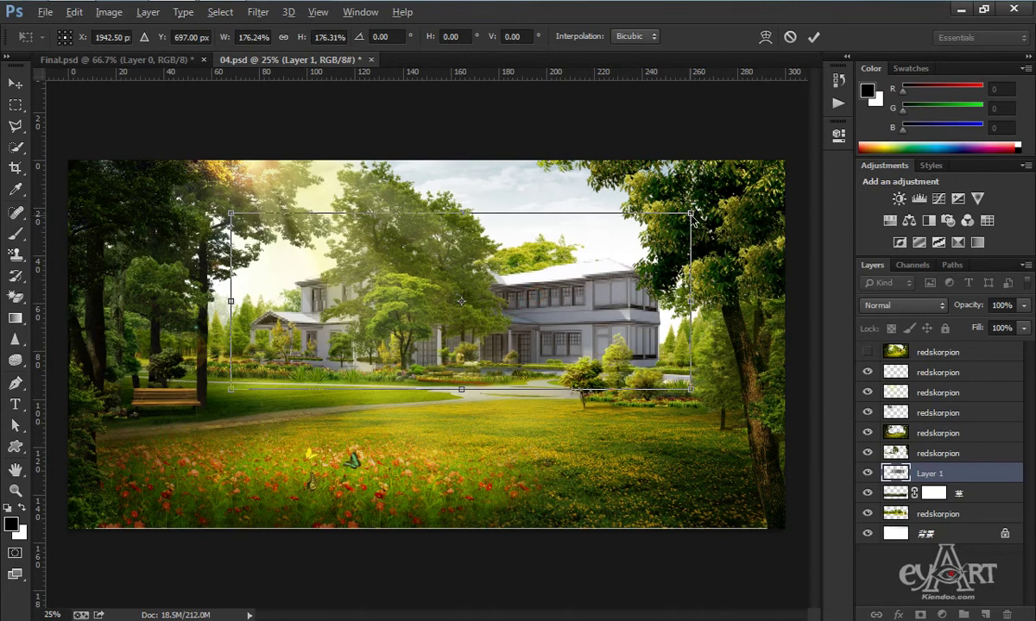
pyautogui.moveTo(692, 216); pyautogui.dragTo(761, 203)
pyautogui.moveTo(561, 344); pyautogui.dragTo(540, 325)
pyautogui.press('Return')
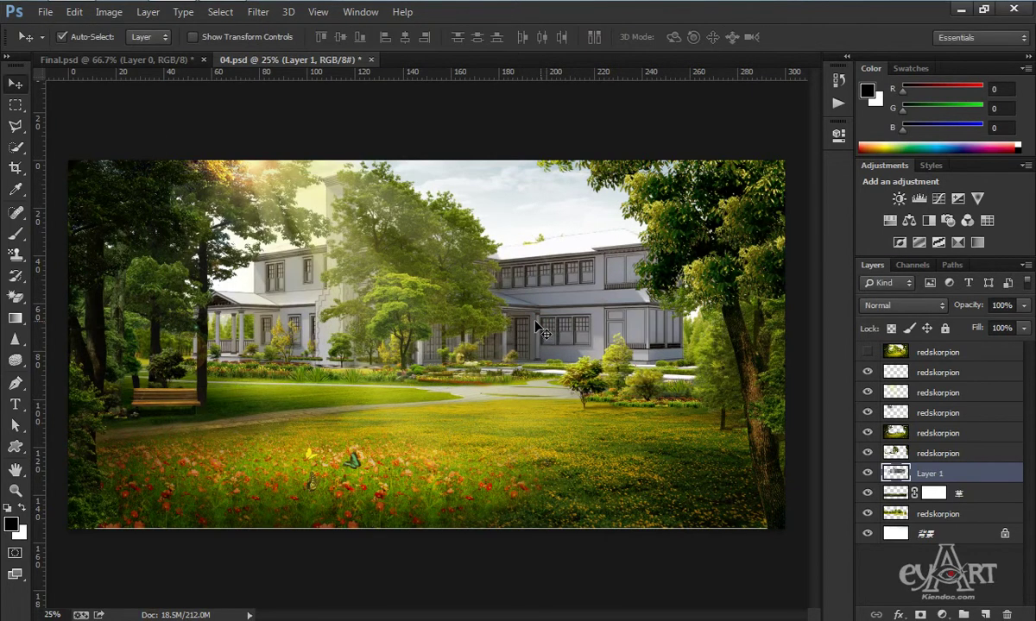
# Step: Delete the light haze layer over the trees and select the layer with the large trees in front of the house
pyautogui.moveTo(334, 238); pyautogui.dragTo(507, 312)
pyautogui.press('Delete')
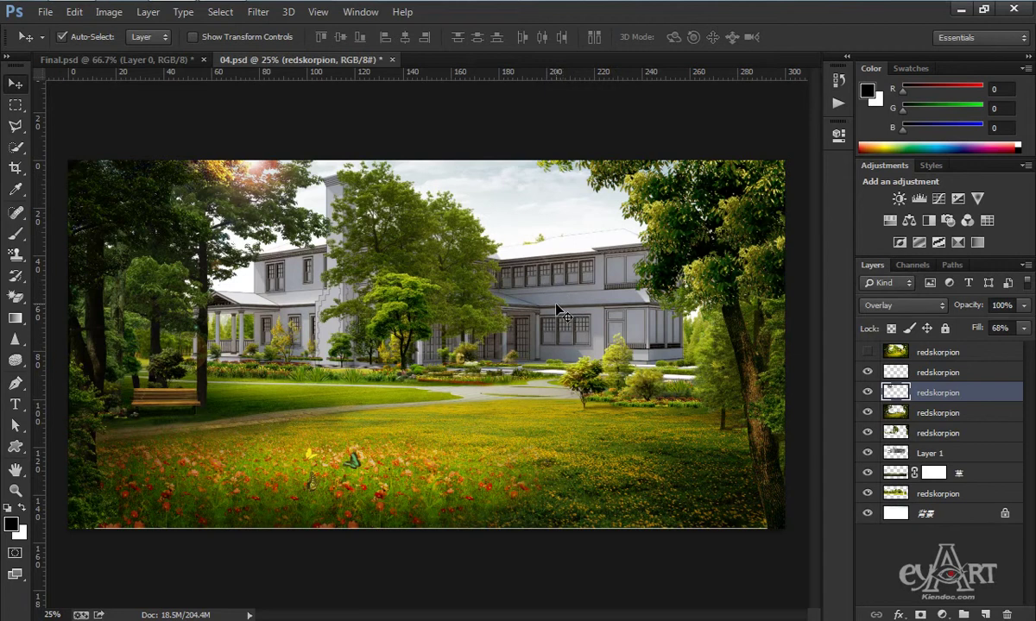
pyautogui.click(406, 208)
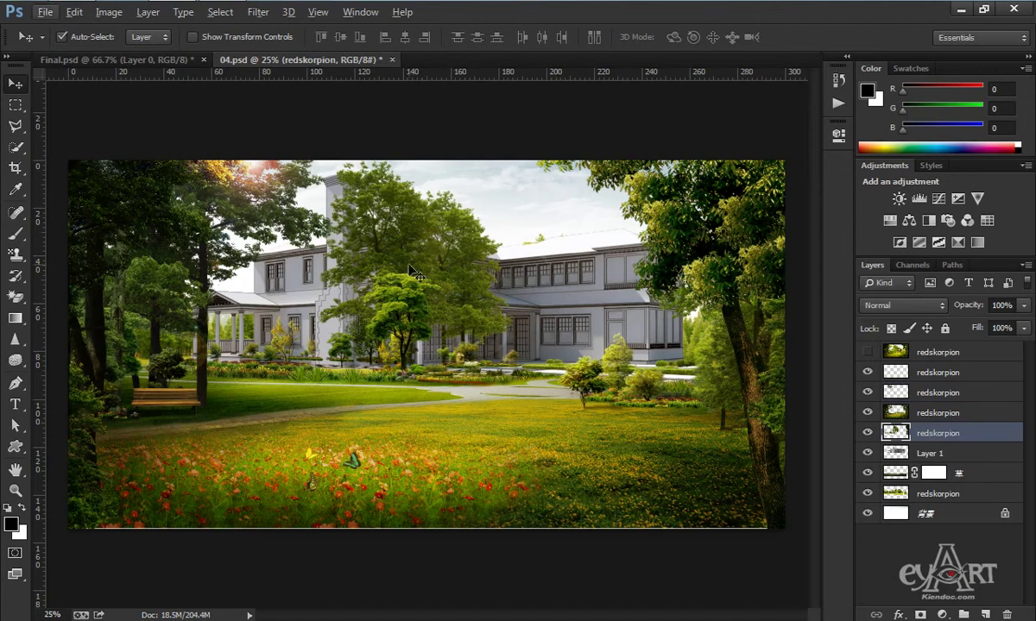
# Step: Show only the large trees' layer and add a layer mask to it
pyautogui.keyDown('alt'); pyautogui.click(867, 433); pyautogui.keyUp('alt')
pyautogui.scroll(3, 380, 237)
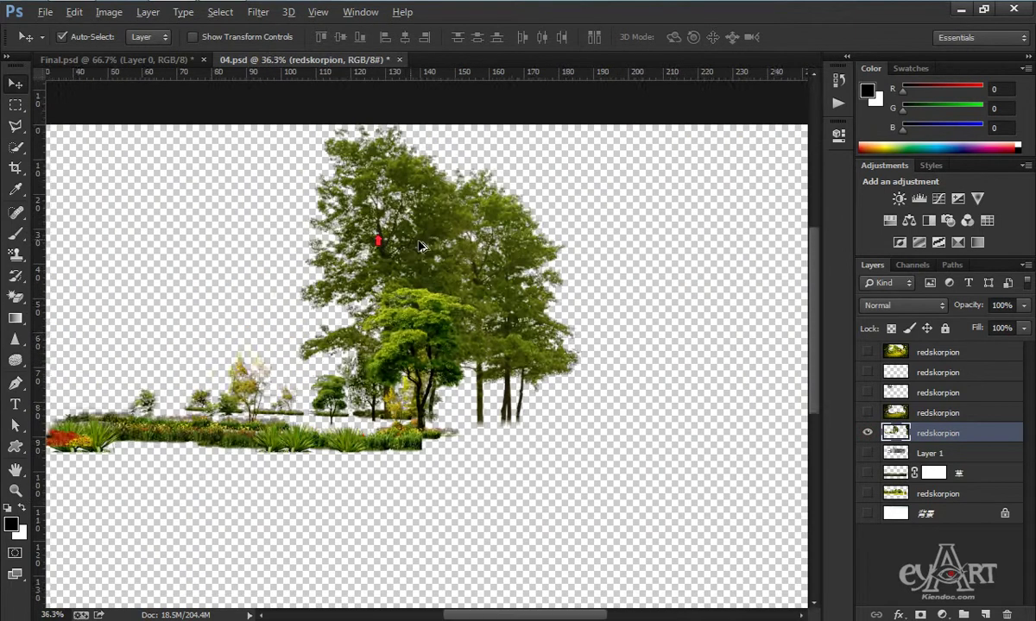
pyautogui.scroll(-2, 422, 243)
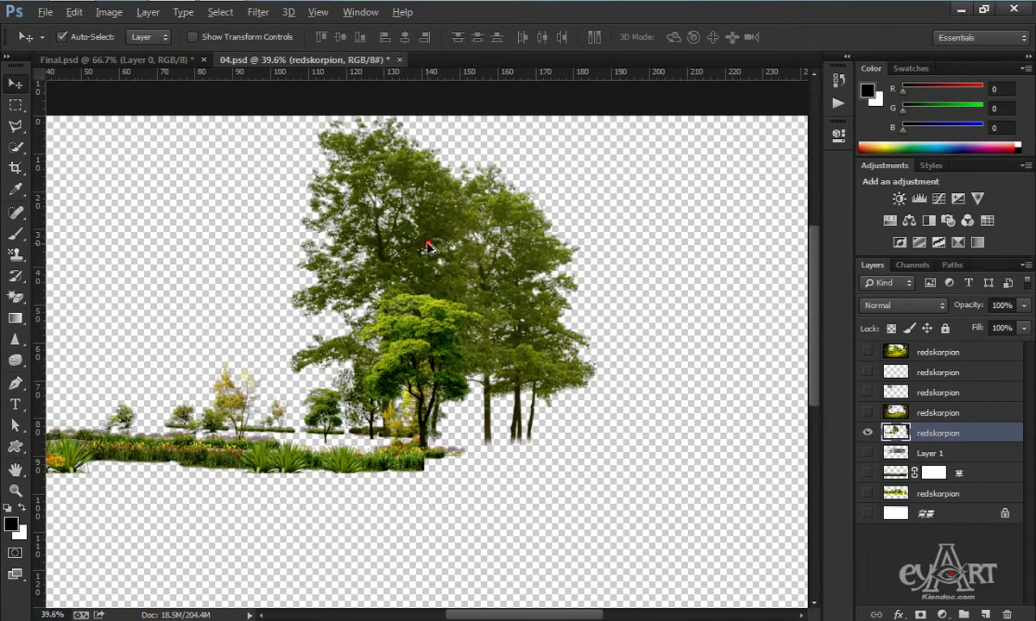
pyautogui.click(920, 615)
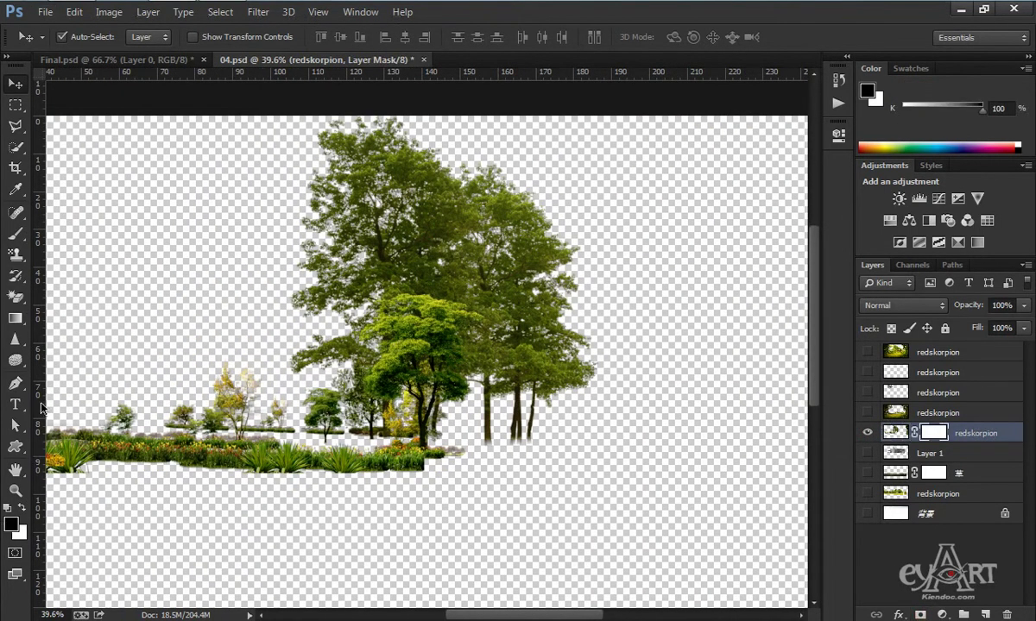
# Step: Mask out the tall trees with a soft black brush at 100% opacity, keeping the small bright green tree and flower beds
pyautogui.click(16, 233)
pyautogui.rightClick(473, 233)
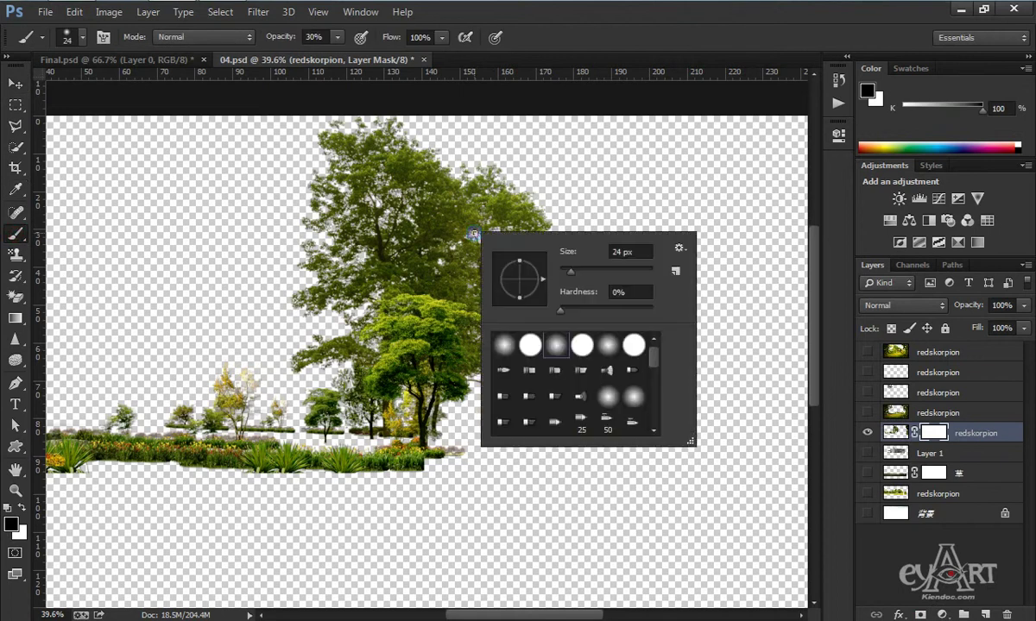
pyautogui.click(579, 273)
pyautogui.press('Return')
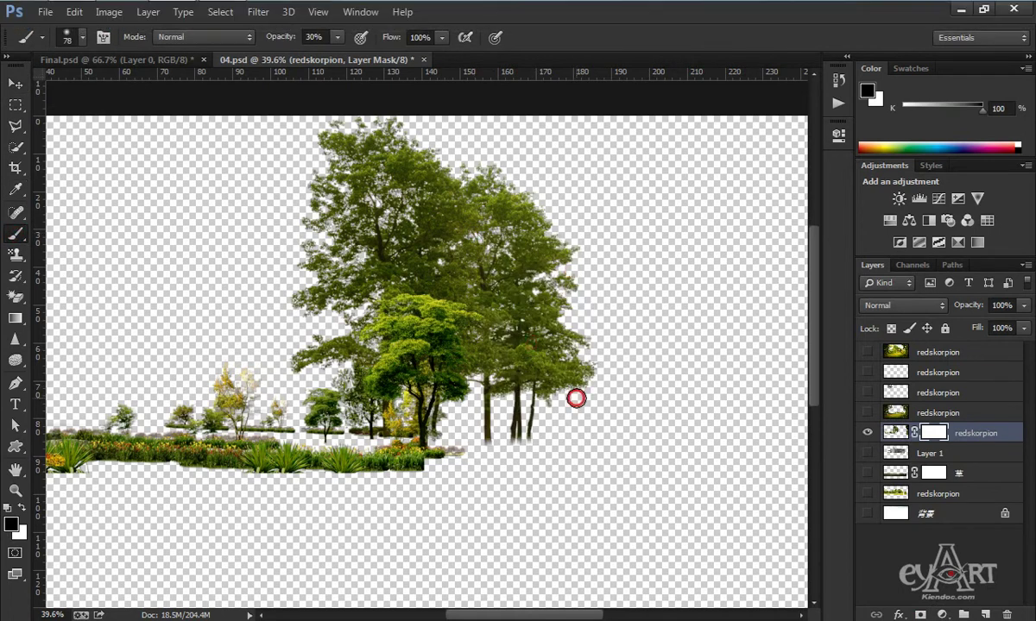
pyautogui.moveTo(576, 398)
pyautogui.mouseDown()
pyautogui.moveTo(562, 335)
pyautogui.moveTo(552, 388)
pyautogui.mouseUp()
pyautogui.press('0')
pyautogui.scroll(3, 512, 352)
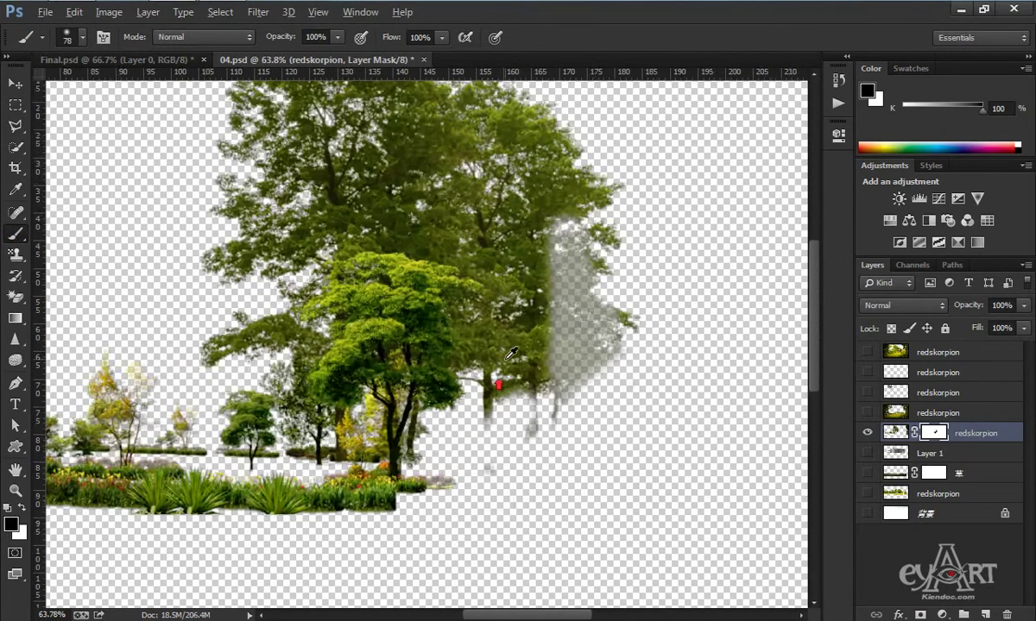
pyautogui.scroll(2, 512, 352)
pyautogui.moveTo(460, 482)
pyautogui.mouseDown()
pyautogui.moveTo(441, 263)
pyautogui.moveTo(479, 264)
pyautogui.moveTo(458, 224)
pyautogui.moveTo(536, 442)
pyautogui.moveTo(659, 363)
pyautogui.moveTo(539, 333)
pyautogui.moveTo(579, 326)
pyautogui.mouseUp()
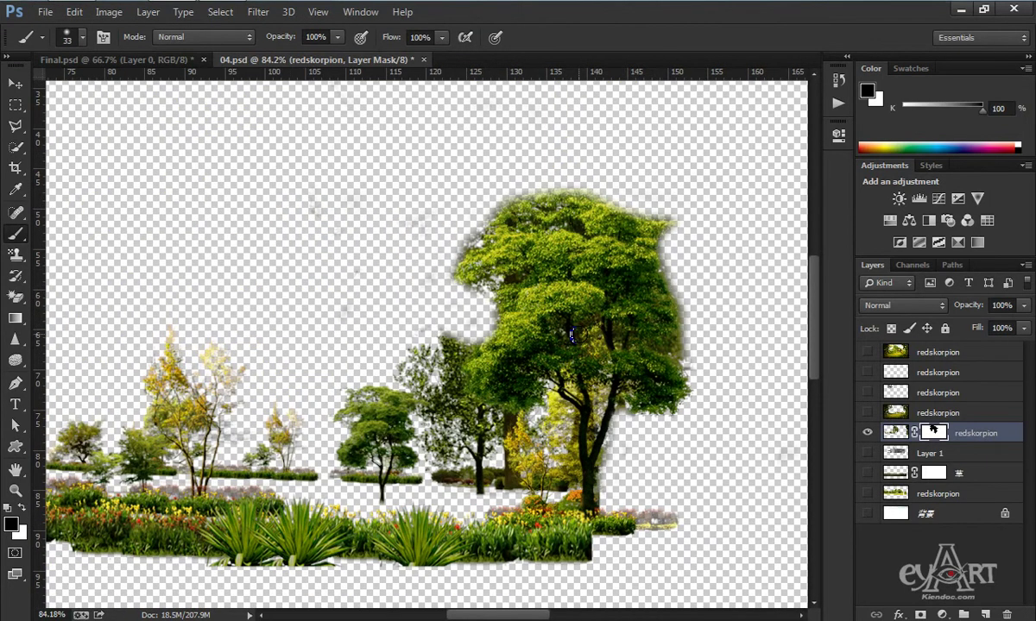
# Step: Make the other layers visible again and check the masked trees against the whole scene
pyautogui.keyDown('alt'); pyautogui.click(867, 432); pyautogui.keyUp('alt')
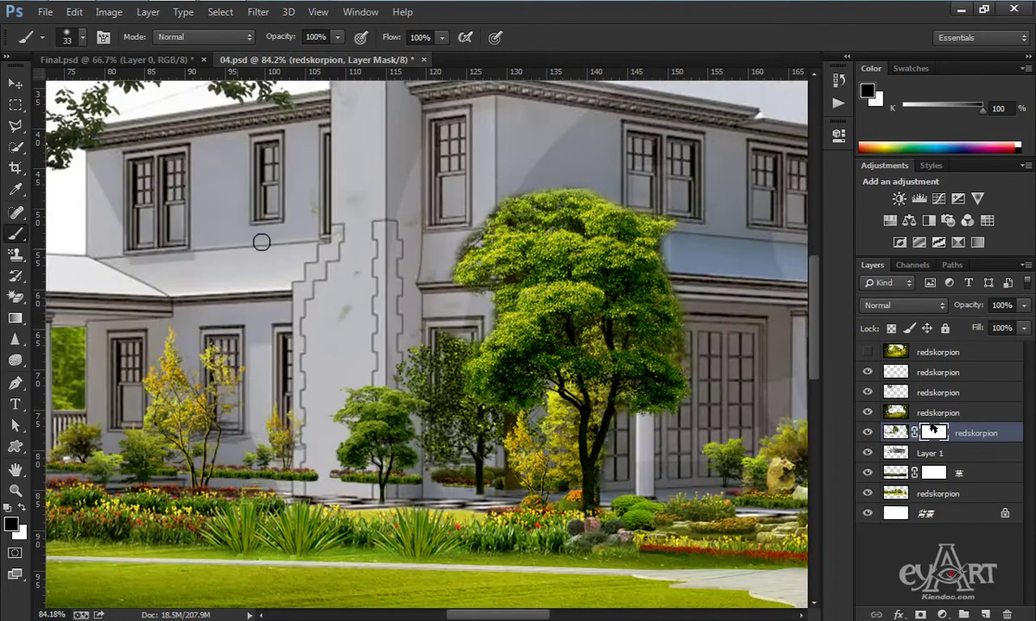
pyautogui.scroll(-4, 484, 211)
pyautogui.scroll(-2, 489, 211)
pyautogui.scroll(1, 451, 277)
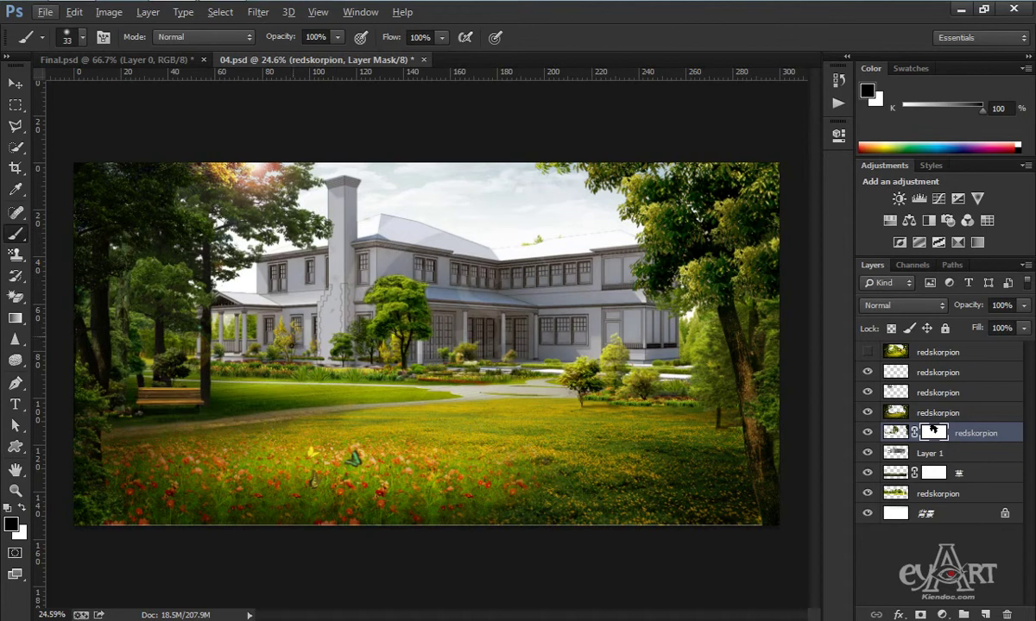
# Step: Scale the house layer down to about 94% and move it slightly lower in the scene
pyautogui.press('v')
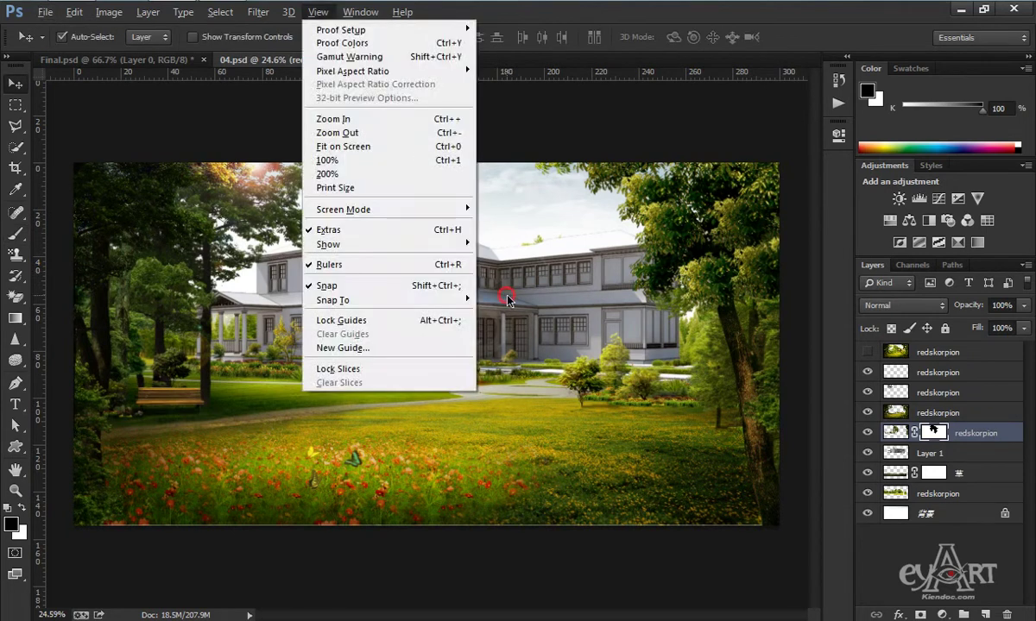
pyautogui.click(504, 296)
pyautogui.moveTo(484, 304)
pyautogui.mouseDown()
pyautogui.moveTo(515, 304)
pyautogui.moveTo(484, 299)
pyautogui.mouseUp()
pyautogui.hotkey('ctrl', 't')
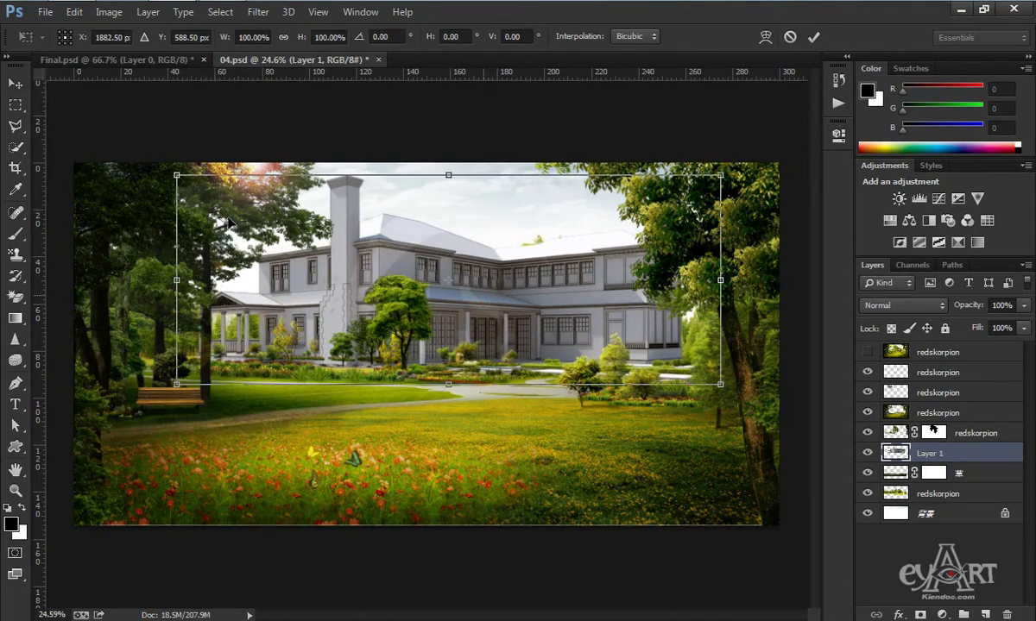
pyautogui.moveTo(175, 178); pyautogui.dragTo(192, 181)
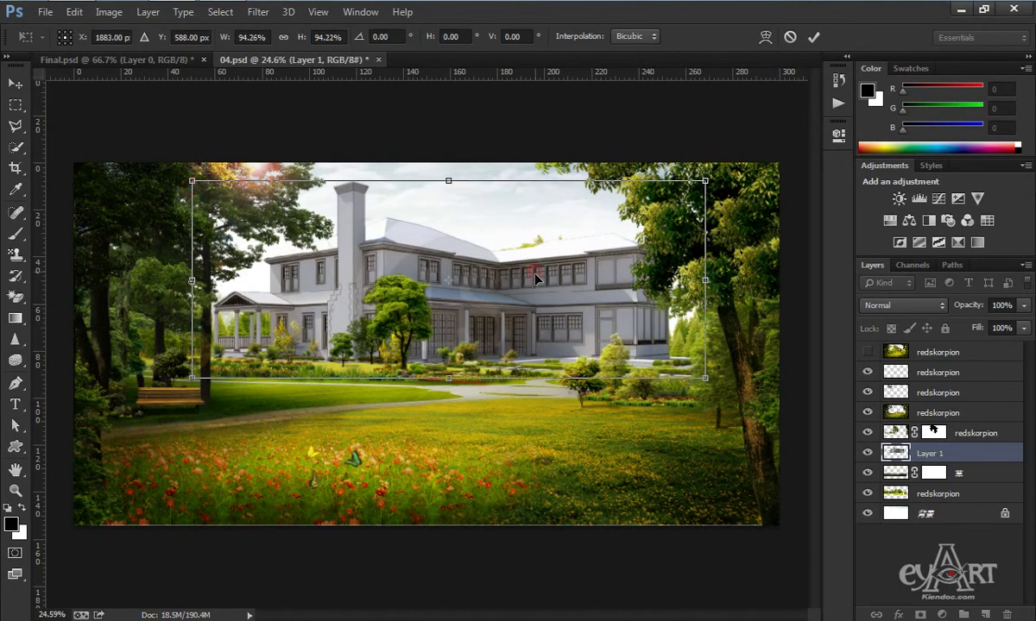
pyautogui.moveTo(534, 277); pyautogui.dragTo(536, 292)
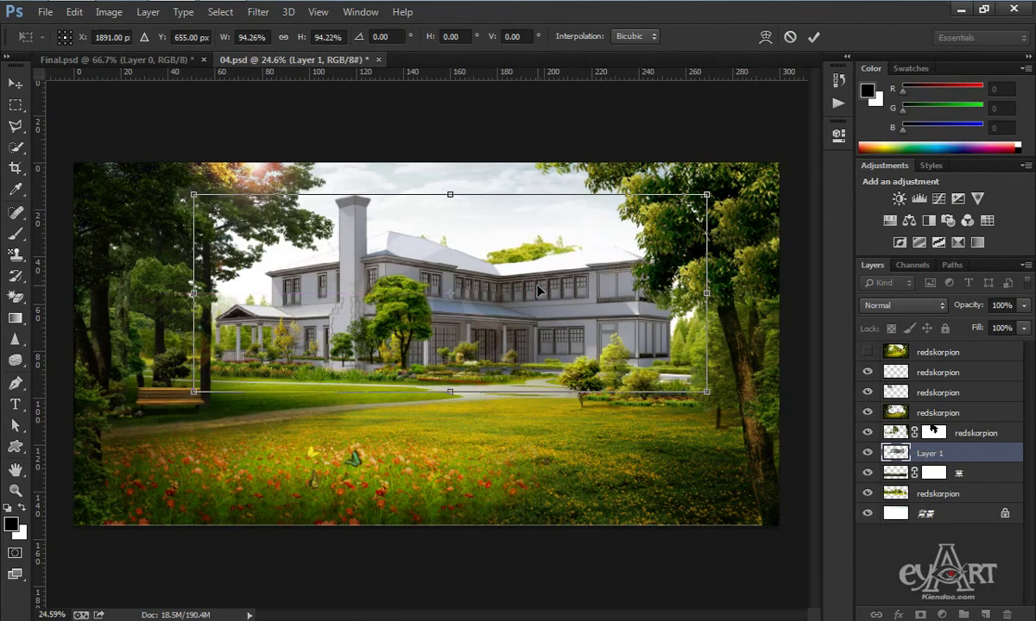
pyautogui.press('Return')
# Step: Lower the masked tree layer in front of the house and move the foreground trees and lawn layer down about 10.2 mm
pyautogui.press('b')
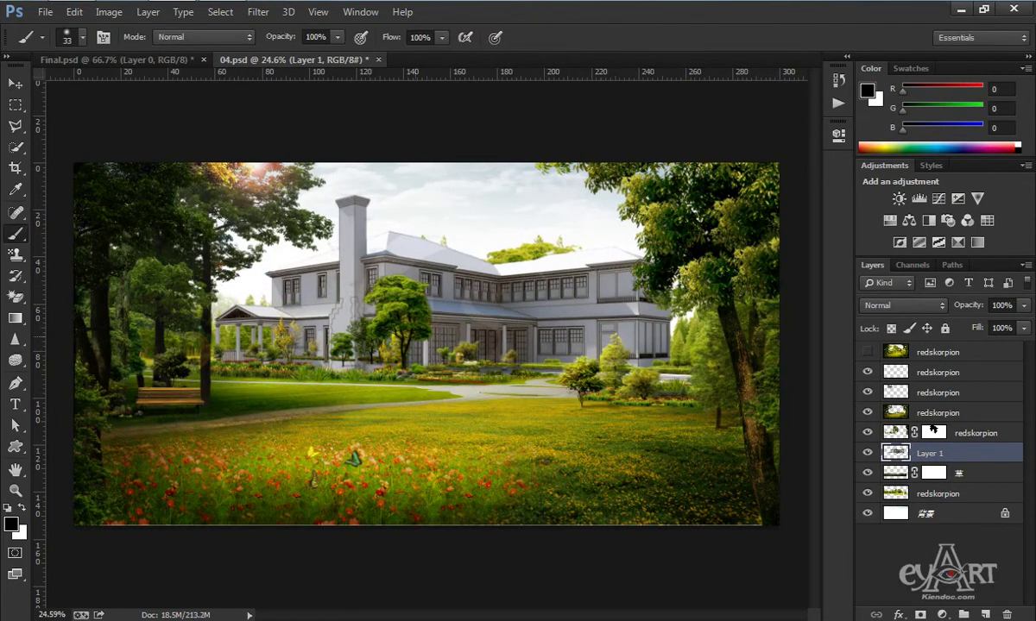
pyautogui.press('v')
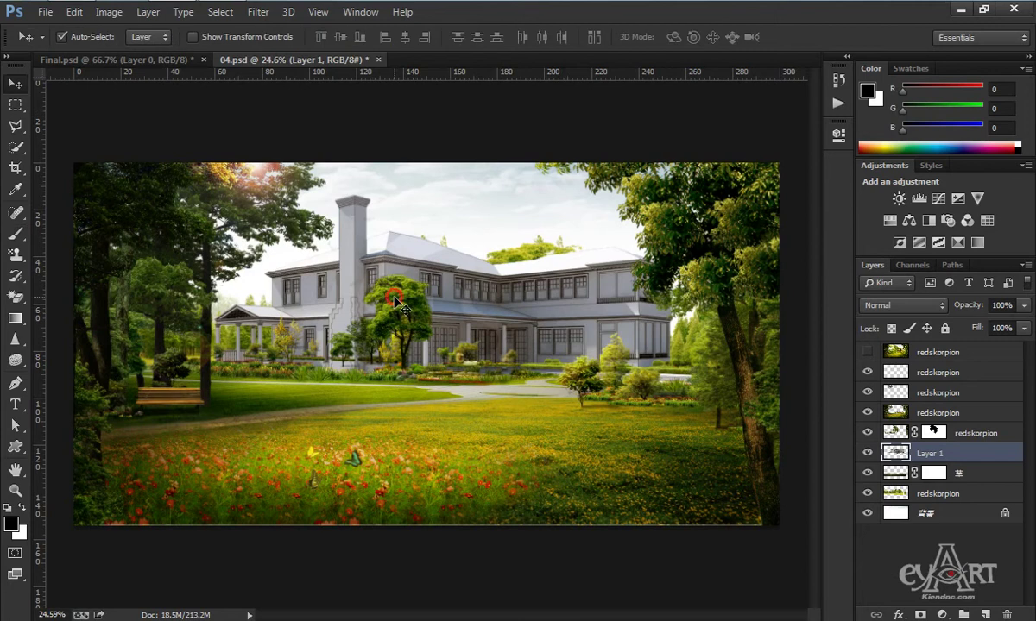
pyautogui.moveTo(368, 276); pyautogui.dragTo(394, 319)
pyautogui.moveTo(463, 354); pyautogui.dragTo(465, 376)
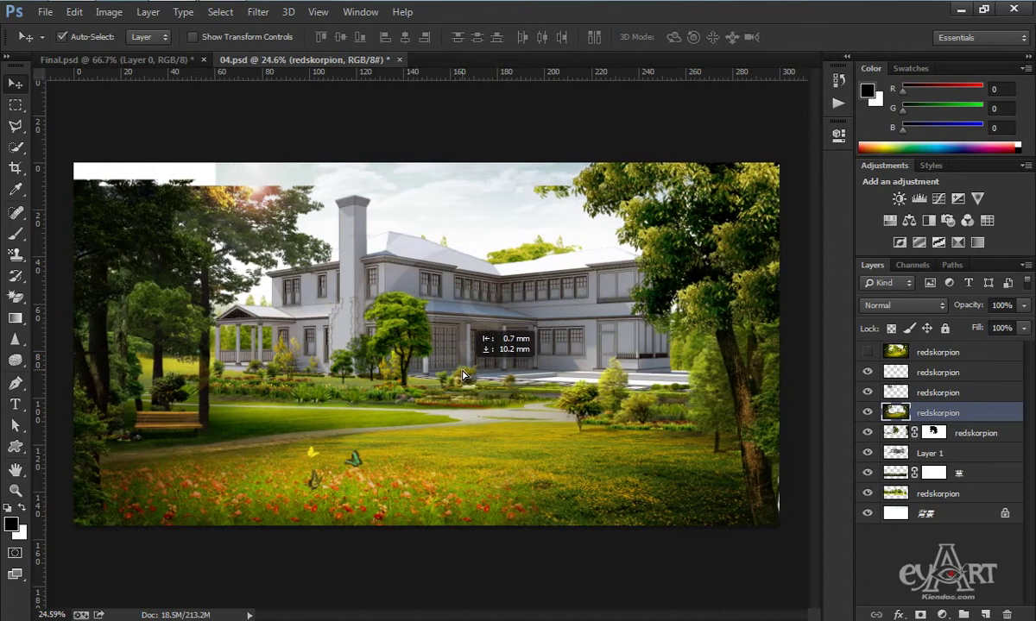
pyautogui.moveTo(464, 376); pyautogui.dragTo(464, 376)
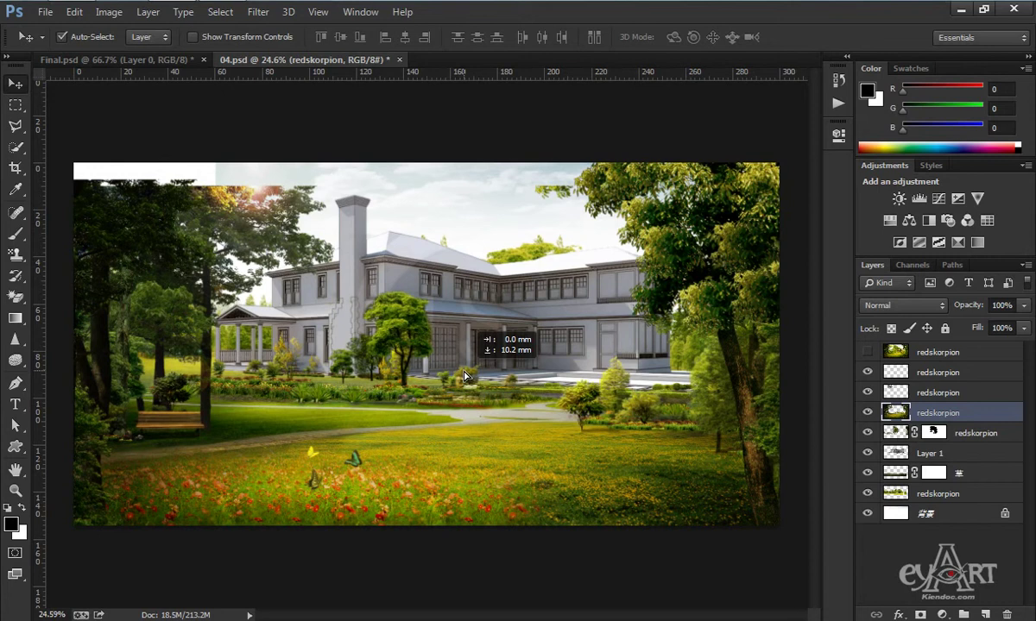
pyautogui.moveTo(465, 375); pyautogui.dragTo(465, 374)
pyautogui.scroll(1, 466, 375)
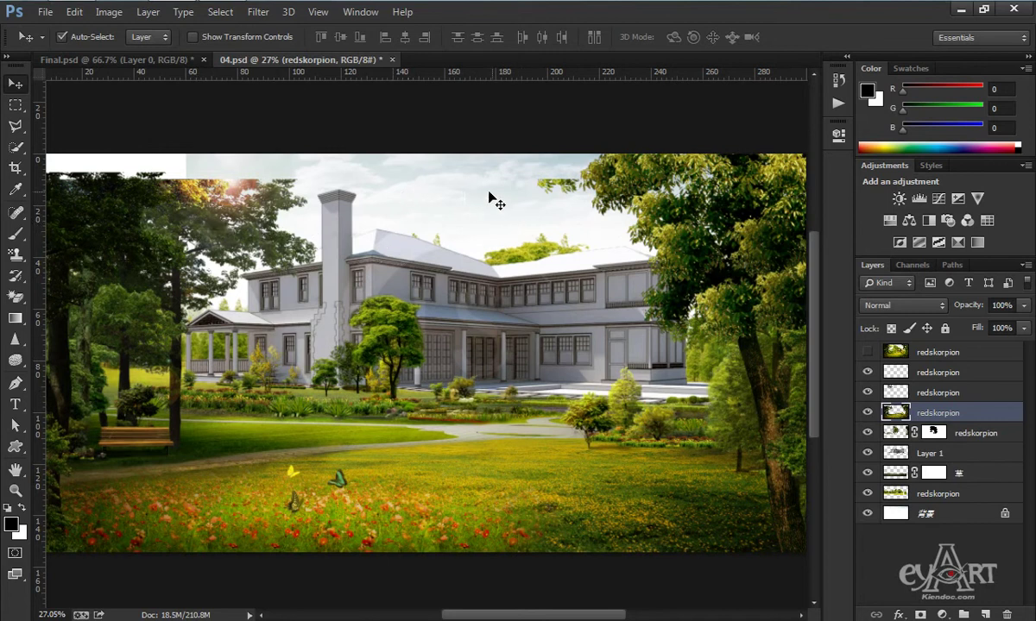
# Step: Convert the locked background to a normal layer and copy the blue sky layer from Final.psd into 04.psd directly above it
pyautogui.doubleClick(1005, 515)
pyautogui.click(649, 259)
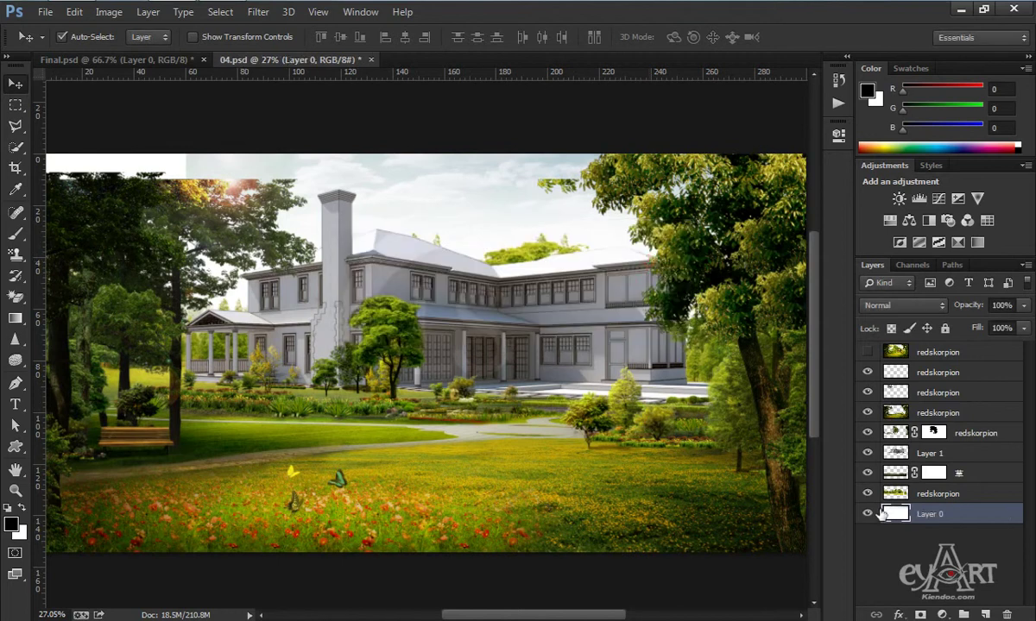
pyautogui.click(99, 60)
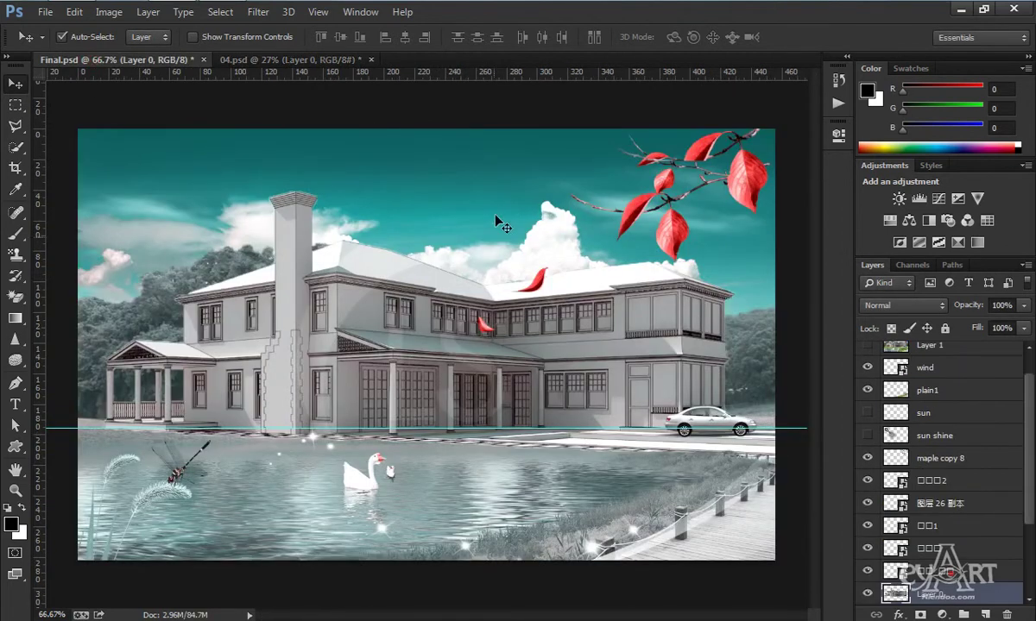
pyautogui.moveTo(471, 185); pyautogui.dragTo(410, 299)
pyautogui.scroll(-2, 411, 325)
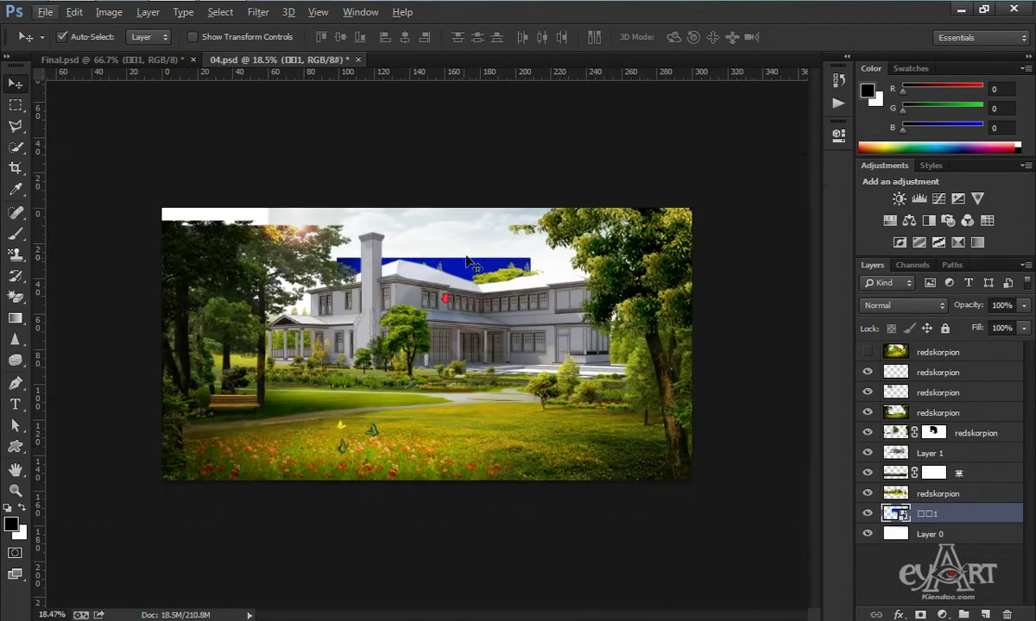
pyautogui.moveTo(466, 257)
pyautogui.mouseDown()
pyautogui.moveTo(449, 275)
pyautogui.moveTo(476, 235)
pyautogui.moveTo(465, 256)
pyautogui.mouseUp()
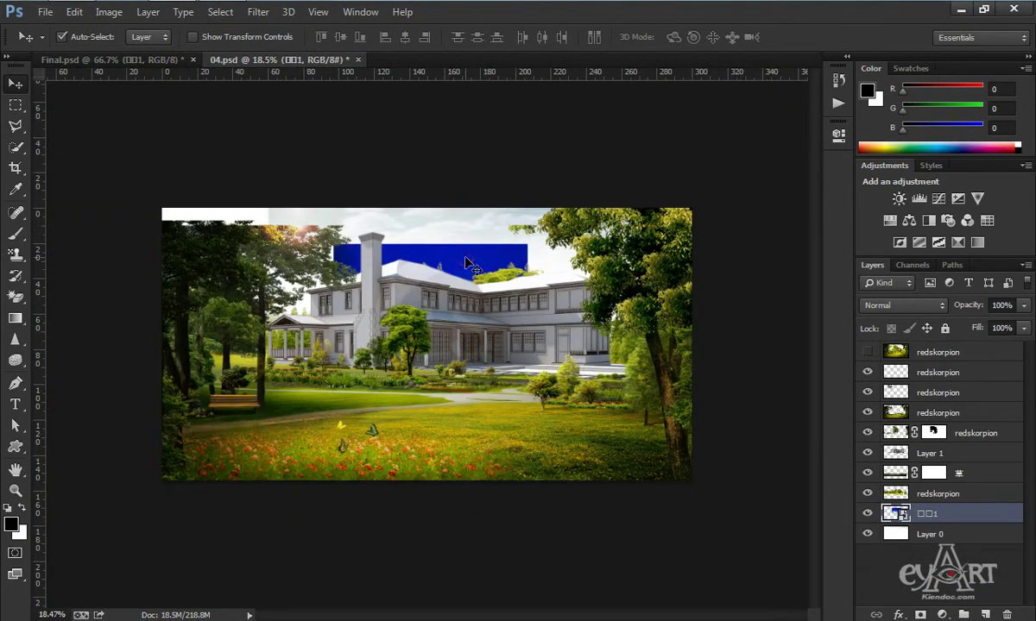
# Step: Enlarge the blue sky layer to about 70.8% scale, flip it horizontally, and position it behind the house across the canvas's upper edge
pyautogui.hotkey('ctrl', 't')
pyautogui.moveTo(333, 244); pyautogui.dragTo(729, 139)
pyautogui.moveTo(553, 318); pyautogui.dragTo(538, 209)
pyautogui.rightClick(538, 209)
pyautogui.click(556, 426)
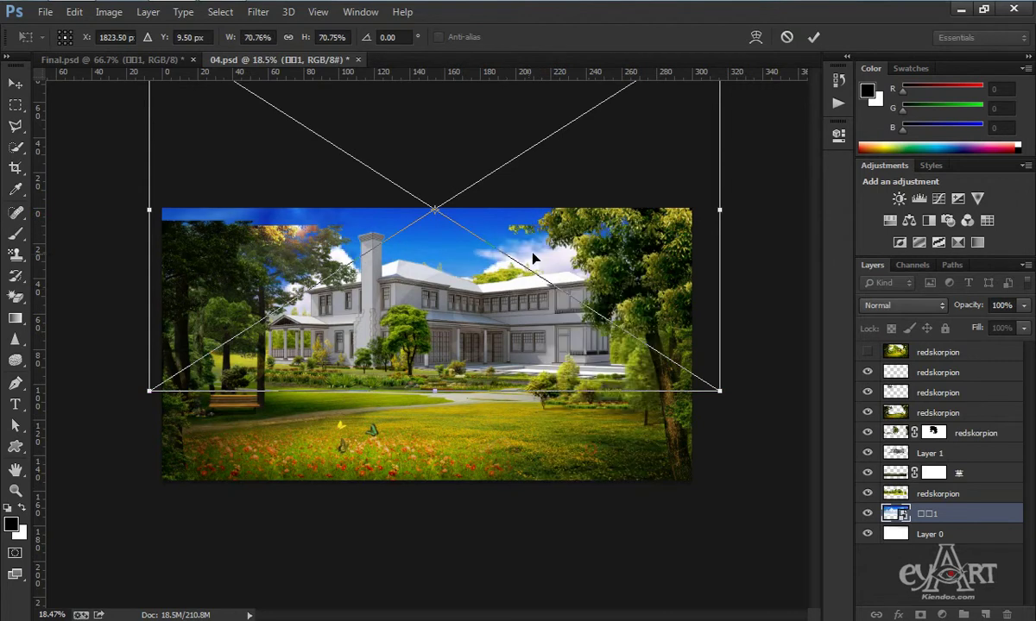
pyautogui.moveTo(532, 257); pyautogui.dragTo(536, 251)
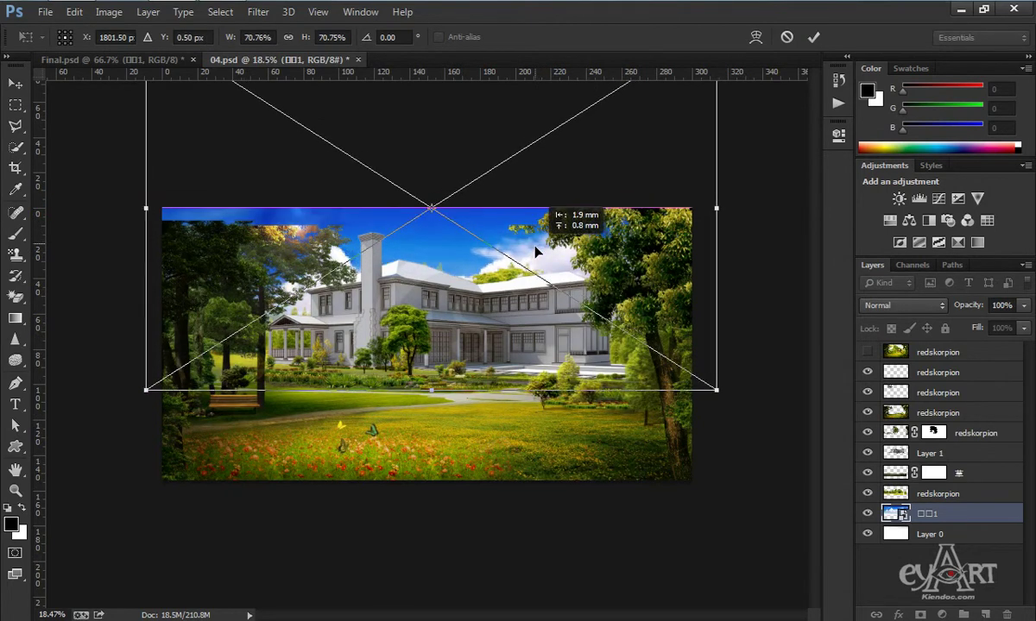
pyautogui.press('Return')
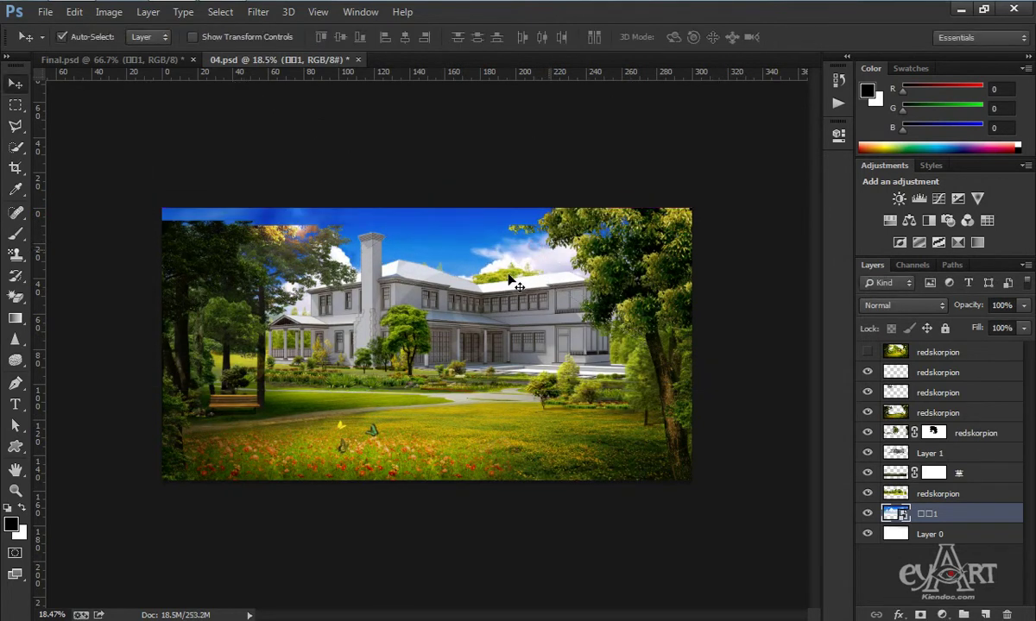
# Step: Move the foreground trees and lawn layer up until the dark trees cover the canvas's upper edge
pyautogui.scroll(3, 289, 268)
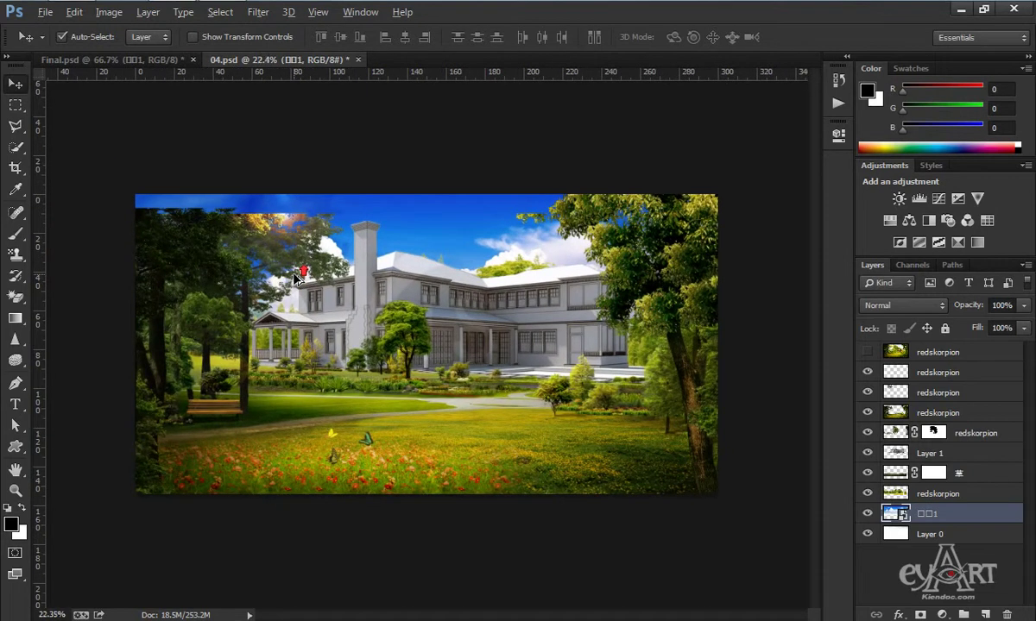
pyautogui.scroll(-1, 343, 279)
pyautogui.click(184, 252)
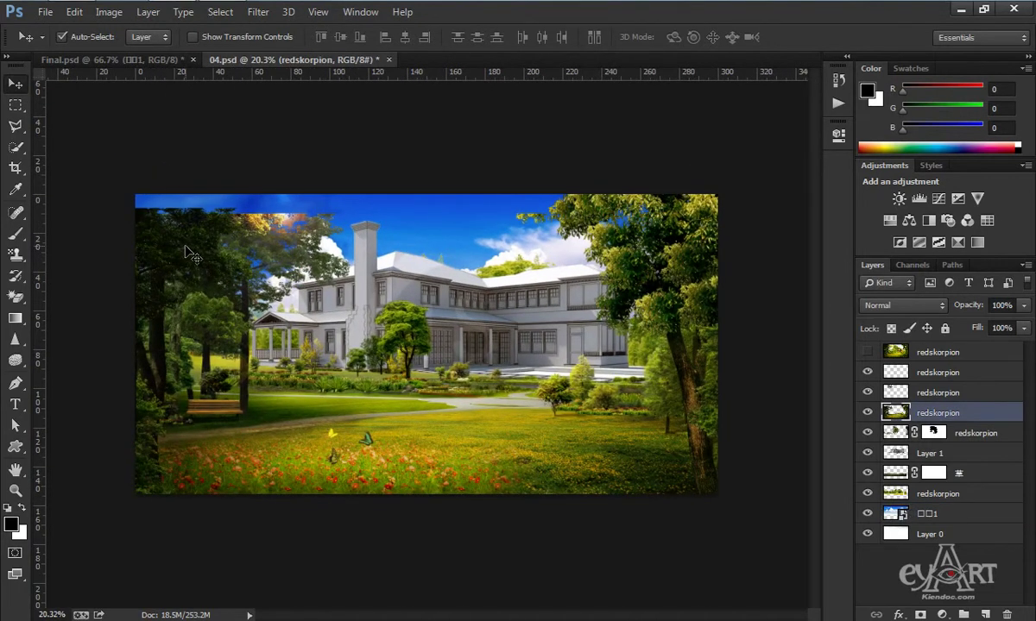
pyautogui.moveTo(186, 251); pyautogui.dragTo(187, 240)
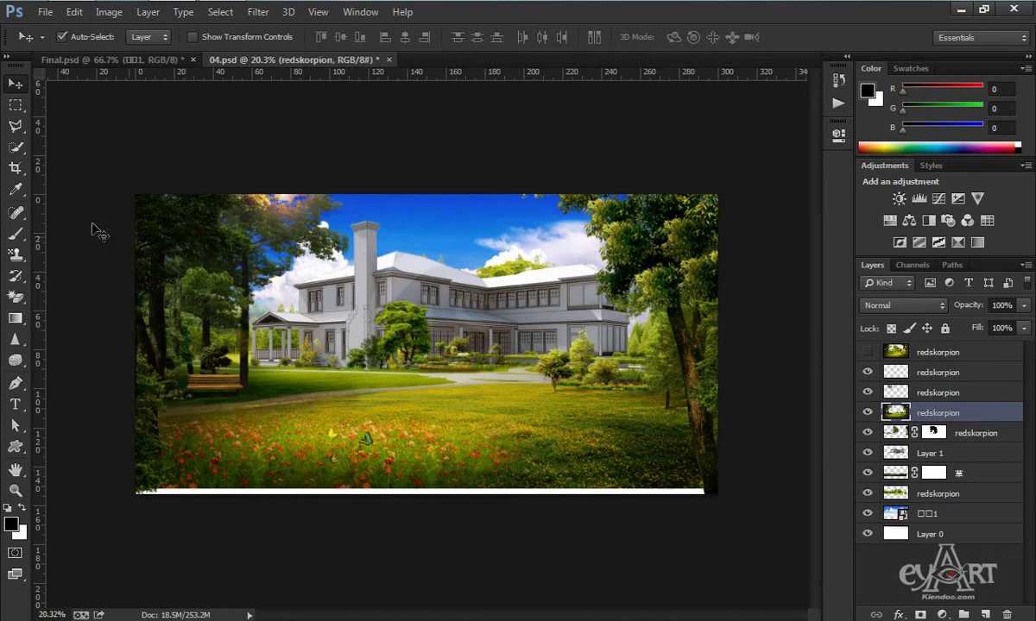
# Step: Crop the canvas to trim the white strip along its lower edge, keeping the full width
pyautogui.click(15, 168)
pyautogui.moveTo(426, 493); pyautogui.dragTo(428, 523)
pyautogui.scroll(-1, 474, 481)
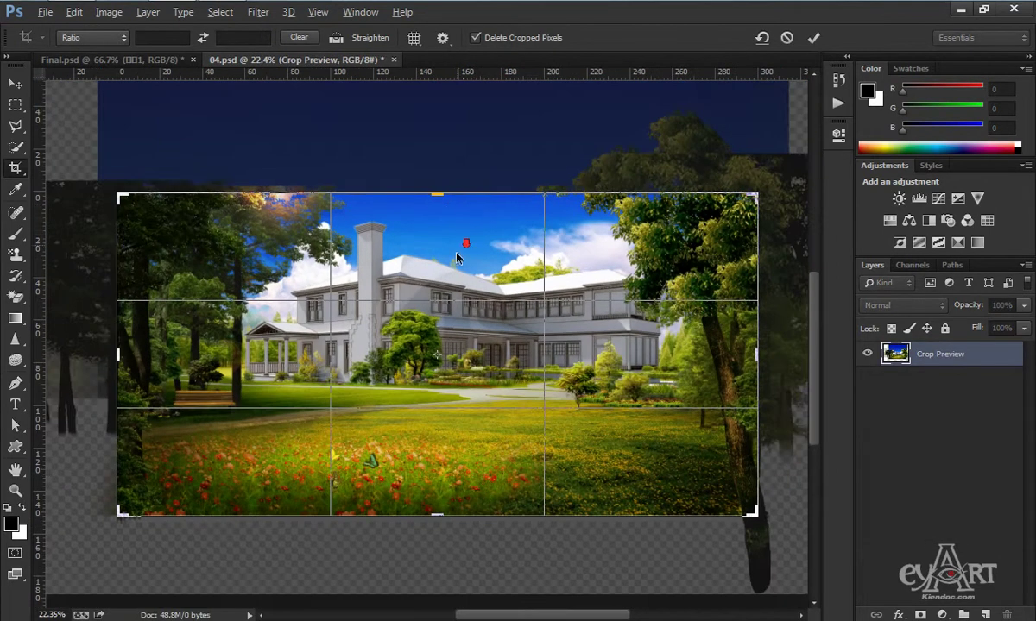
pyautogui.moveTo(439, 194); pyautogui.dragTo(439, 190)
pyautogui.scroll(3, 324, 212)
pyautogui.moveTo(300, 178); pyautogui.dragTo(347, 375)
pyautogui.moveTo(517, 228); pyautogui.dragTo(512, 237)
pyautogui.scroll(-4, 493, 365)
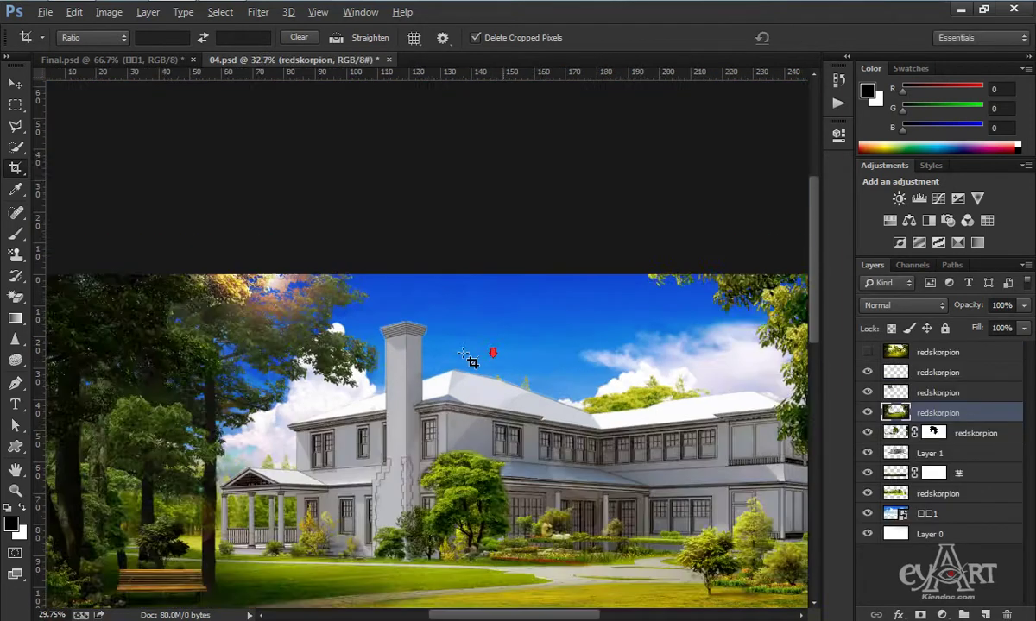
pyautogui.scroll(1, 457, 418)
pyautogui.scroll(4, 456, 418)
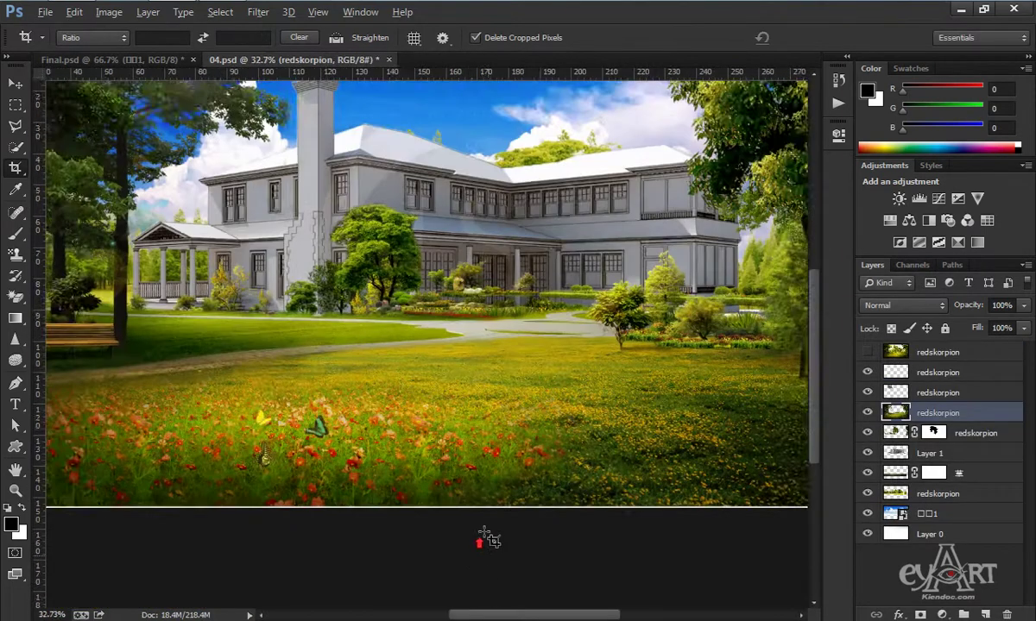
# Step: Crop the image again slightly above its lower edge to remove the remaining thin white line under the lawn
pyautogui.scroll(-3, 499, 508)
pyautogui.scroll(-1, 478, 497)
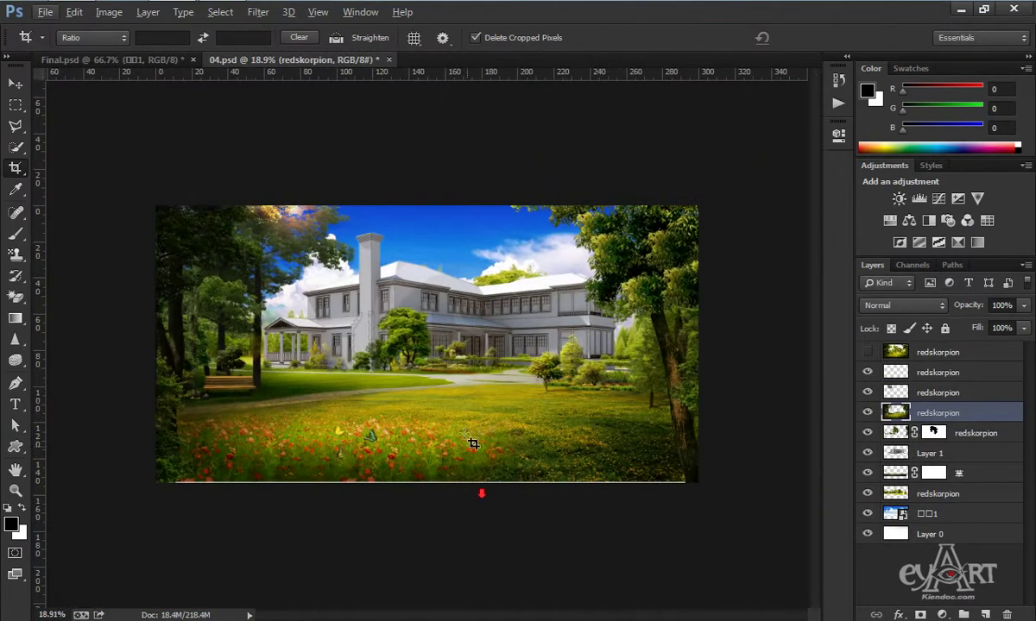
pyautogui.click(473, 483)
pyautogui.moveTo(433, 481); pyautogui.dragTo(428, 476)
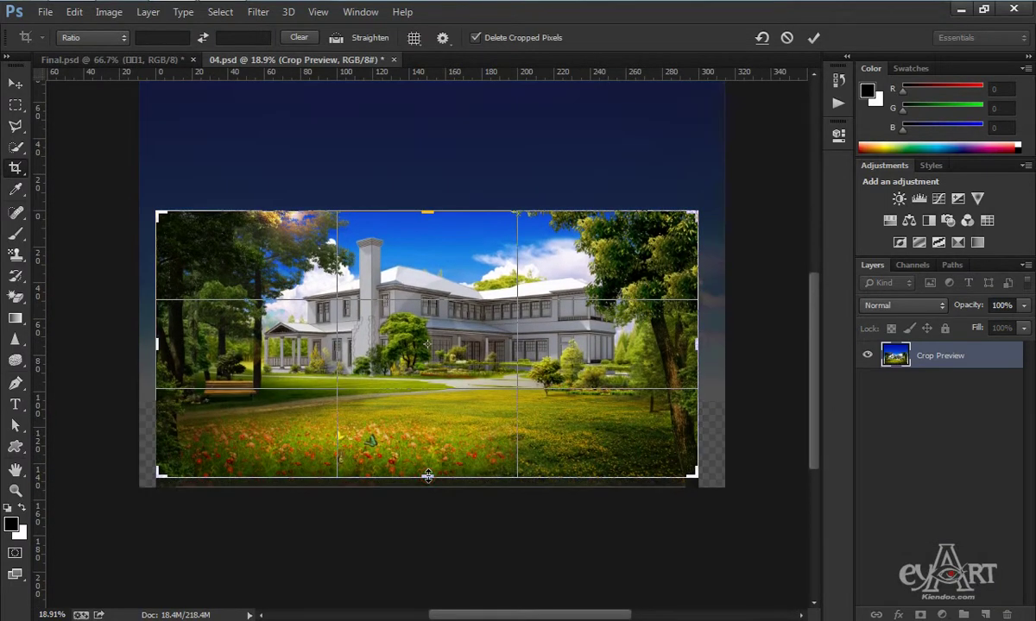
pyautogui.press('Return')
pyautogui.scroll(2, 497, 435)
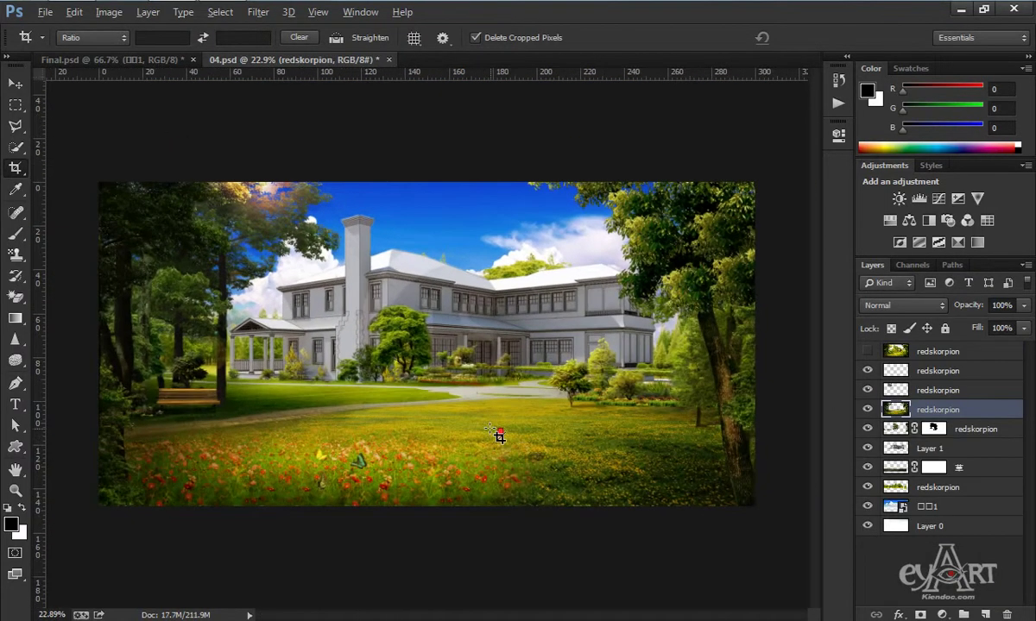
pyautogui.scroll(1, 498, 435)
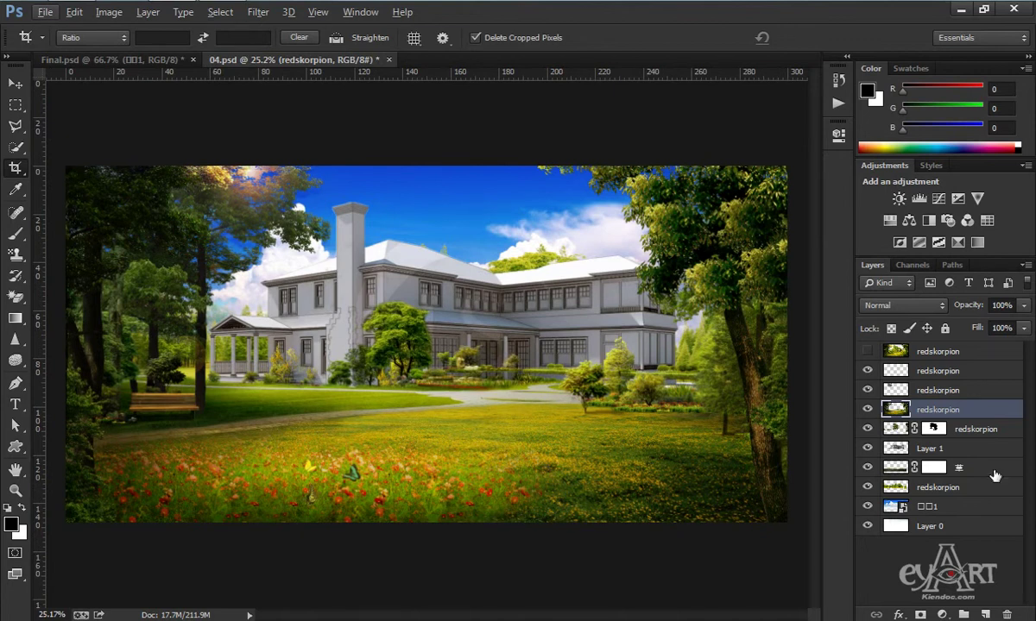
# Step: Delete the hidden Overlay layer at the top of the stack and stamp all visible layers into a new top layer
pyautogui.click(959, 353)
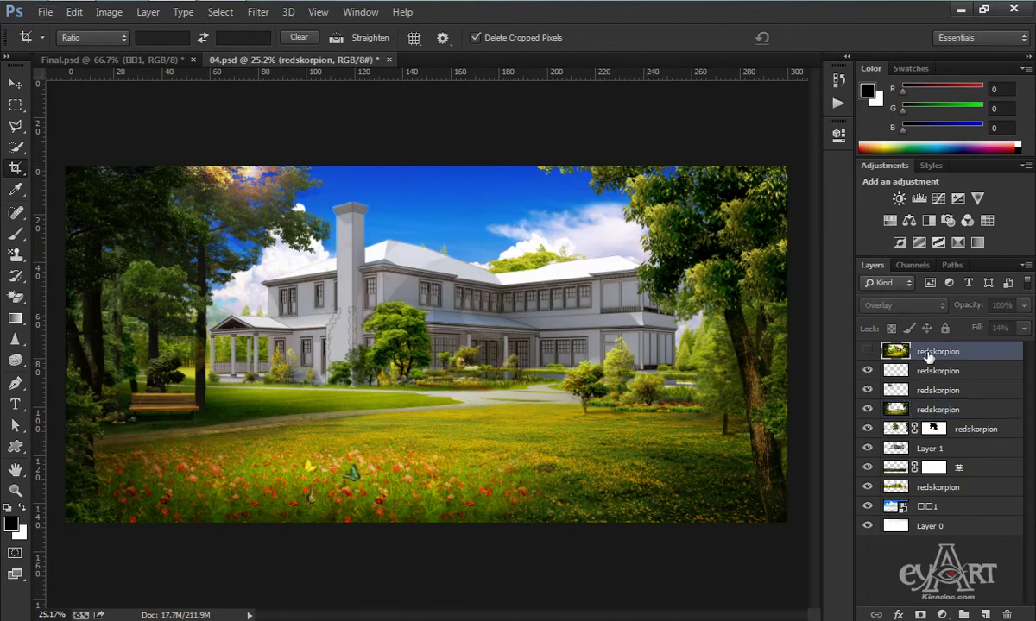
pyautogui.moveTo(958, 353); pyautogui.dragTo(1006, 614)
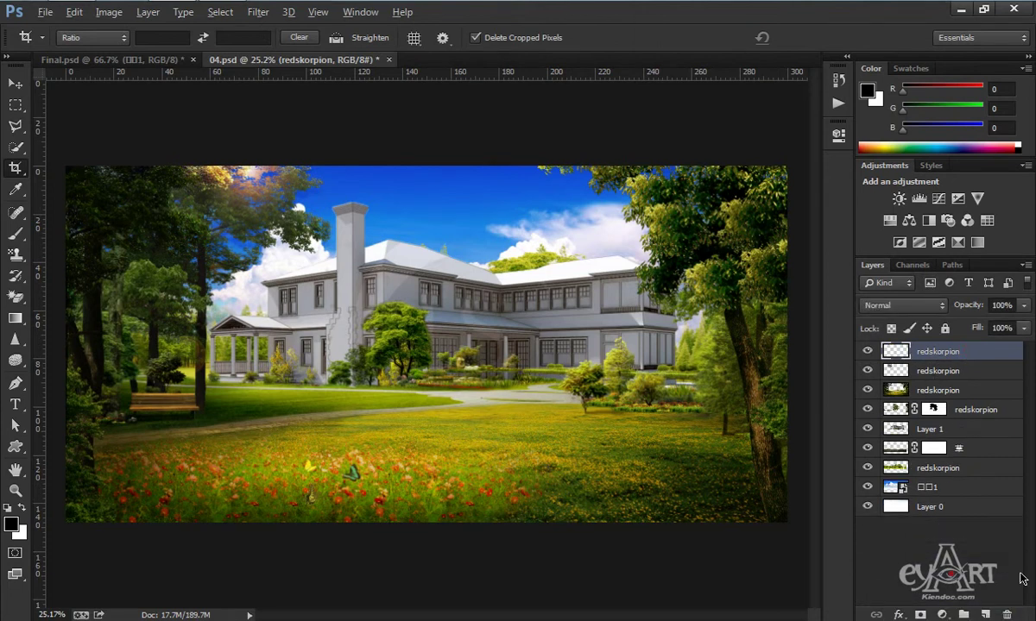
pyautogui.hotkey('ctrl', 'alt', 'shift', 'e')
pyautogui.click(661, 23)
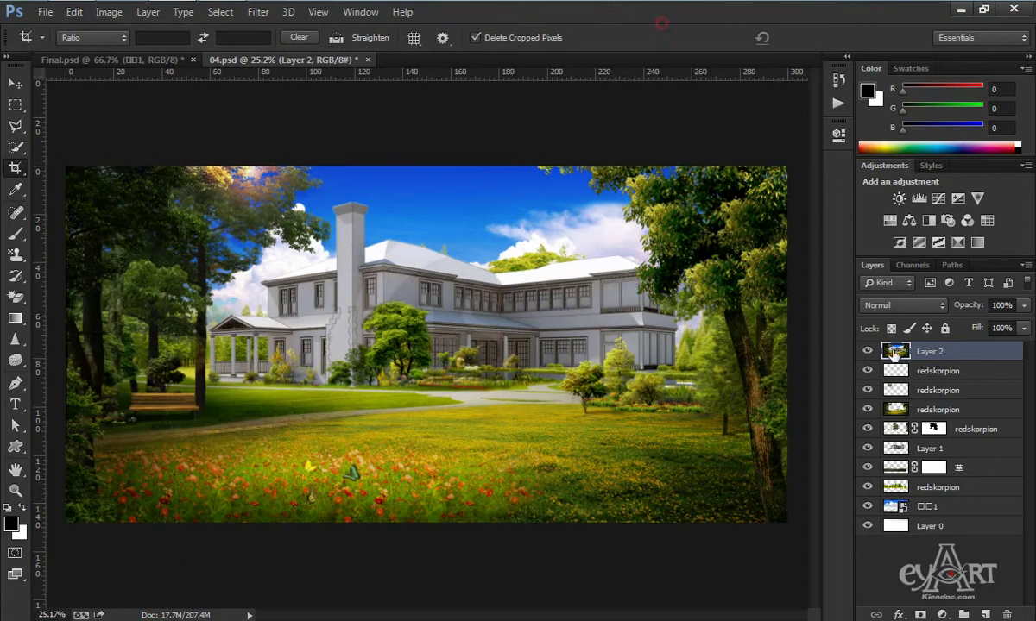
# Step: Add a Color Lookup adjustment layer above the merged layer and load the 2Strip.look 3DLUT file
pyautogui.click(978, 242)
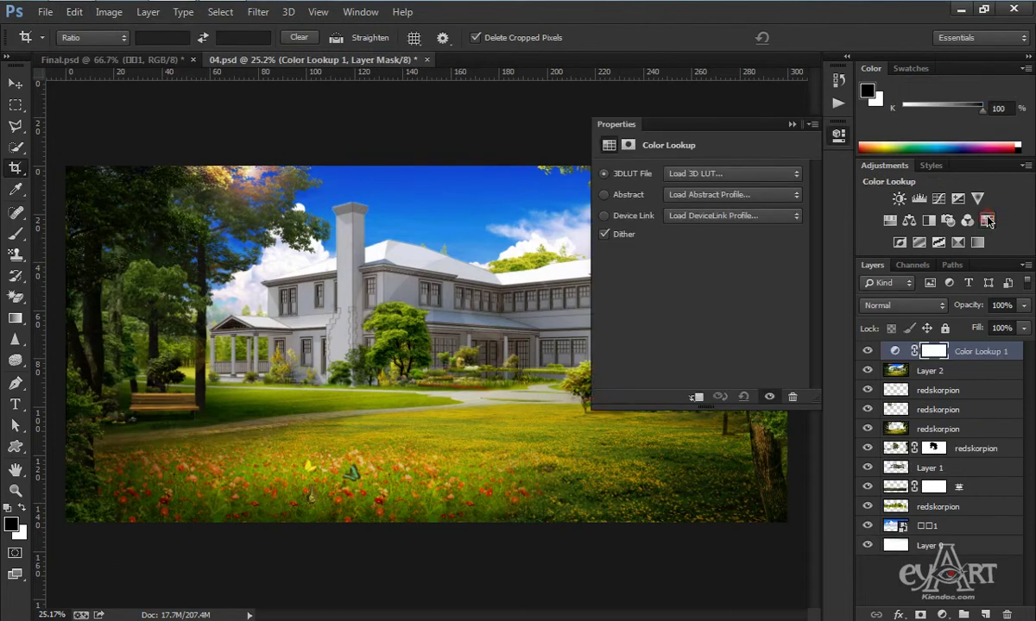
pyautogui.click(771, 174)
pyautogui.click(740, 239)
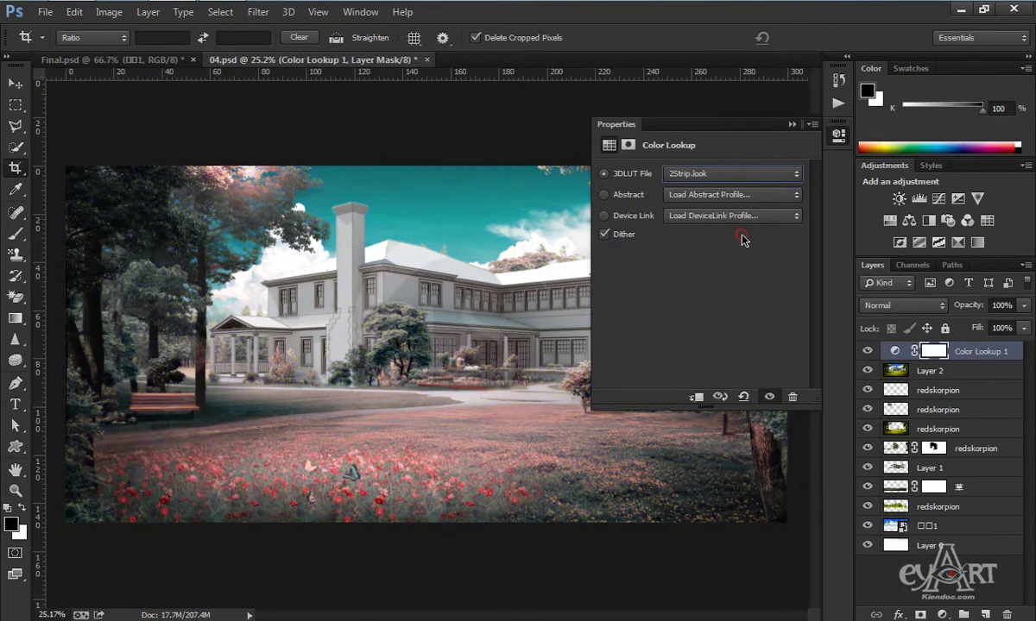
# Step: Try the 3Strip.look, Crisp_Warm.look and filmstock_50.3dl LUTs on the Color Lookup adjustment
pyautogui.click(758, 177)
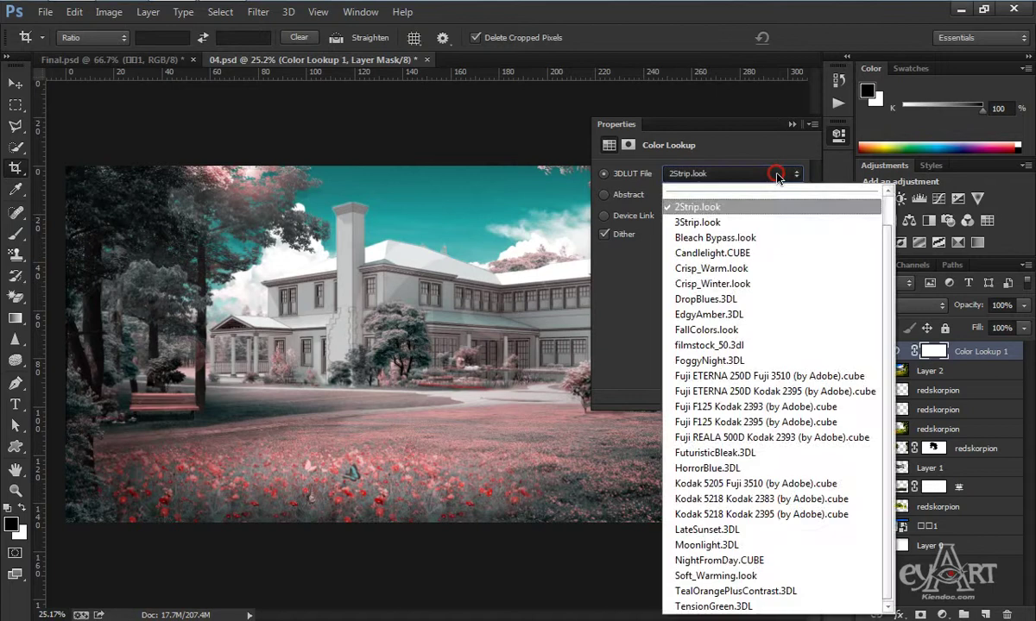
pyautogui.click(734, 223)
pyautogui.click(749, 176)
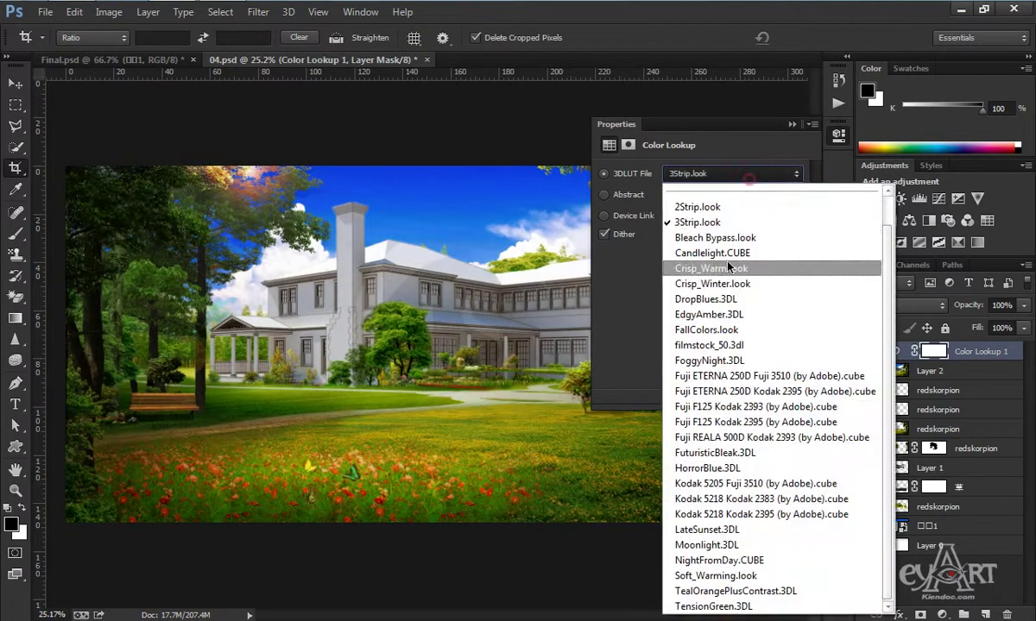
pyautogui.click(728, 262)
pyautogui.click(750, 176)
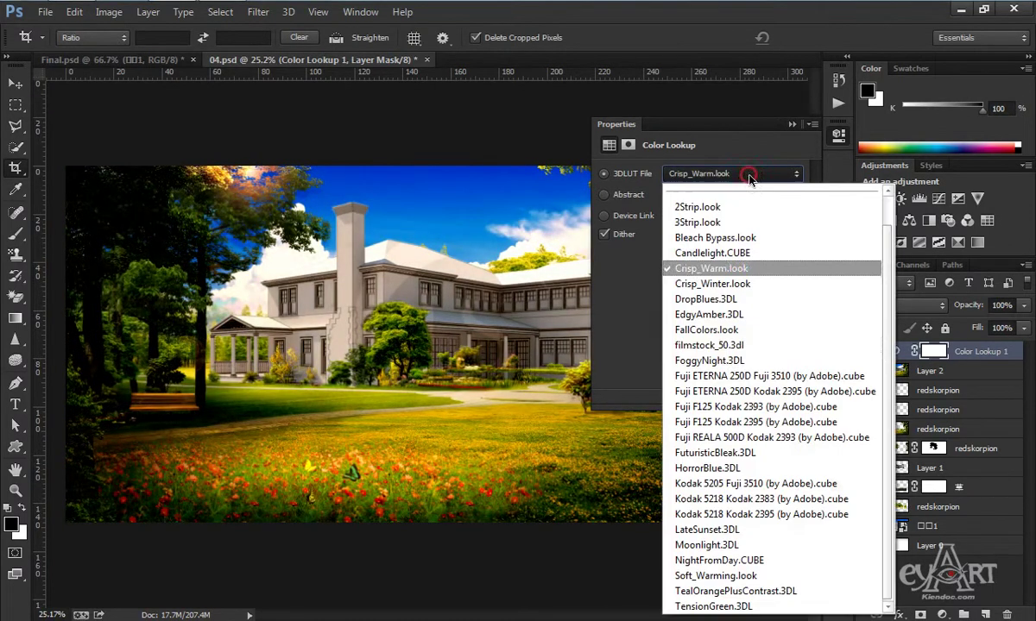
pyautogui.click(724, 353)
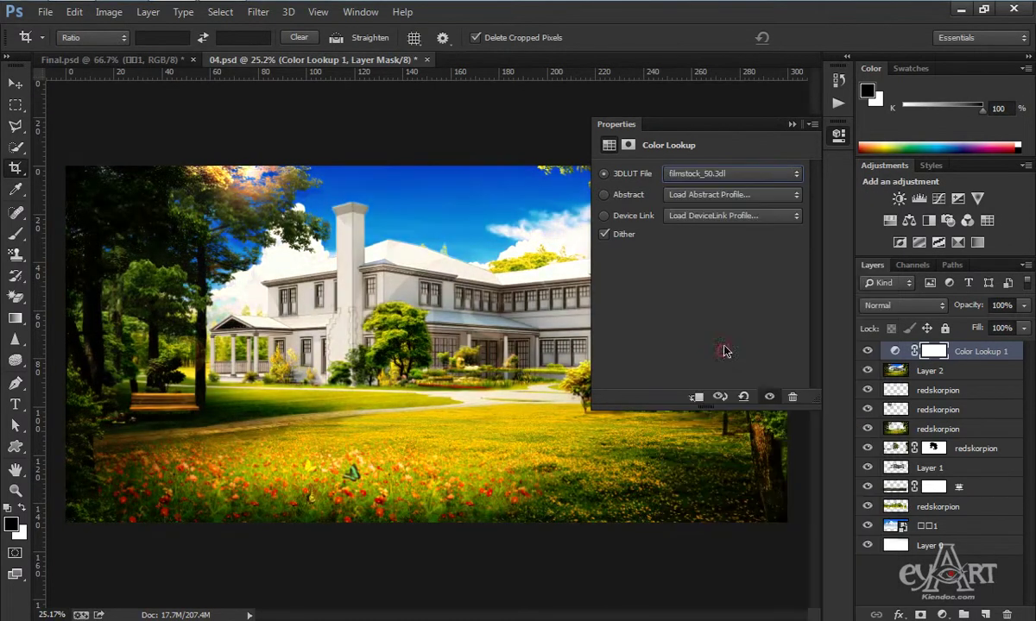
# Step: Set the Color Lookup adjustment's 3DLUT file back to 2Strip.look and collapse its properties
pyautogui.click(762, 176)
pyautogui.click(730, 208)
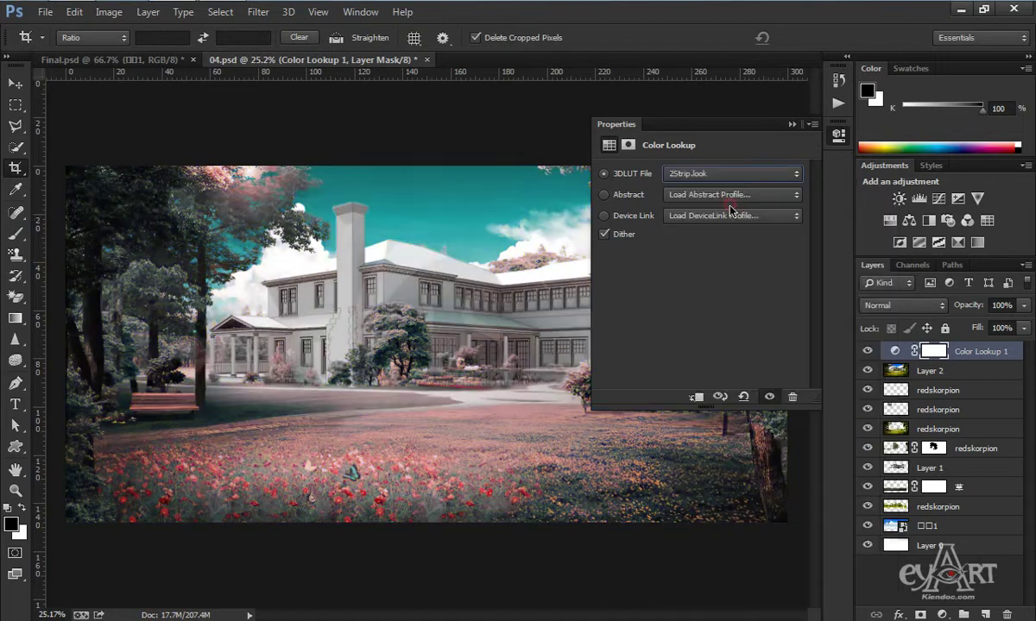
pyautogui.click(792, 125)
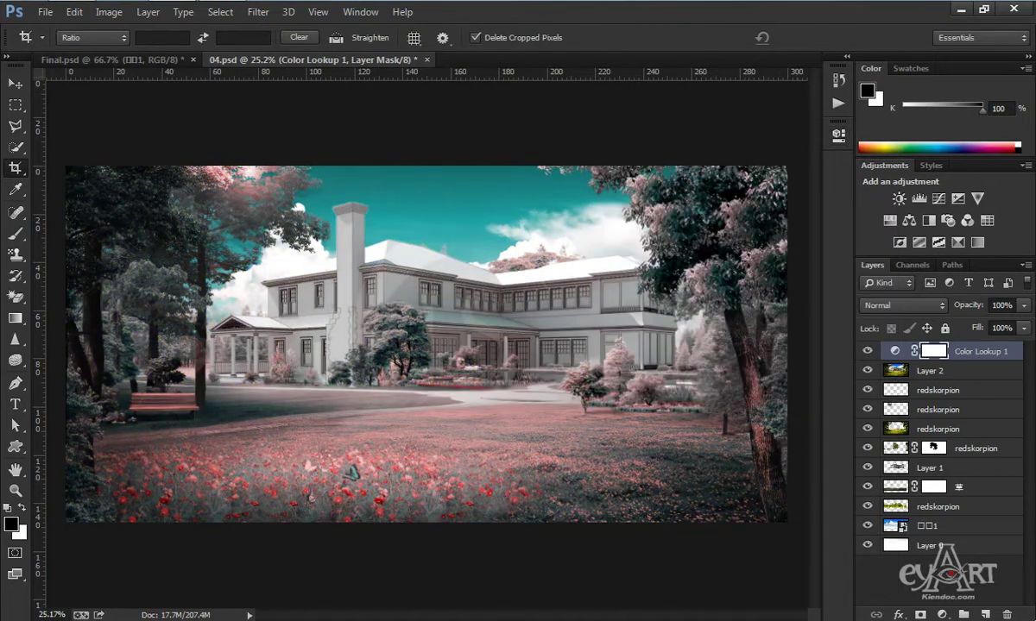